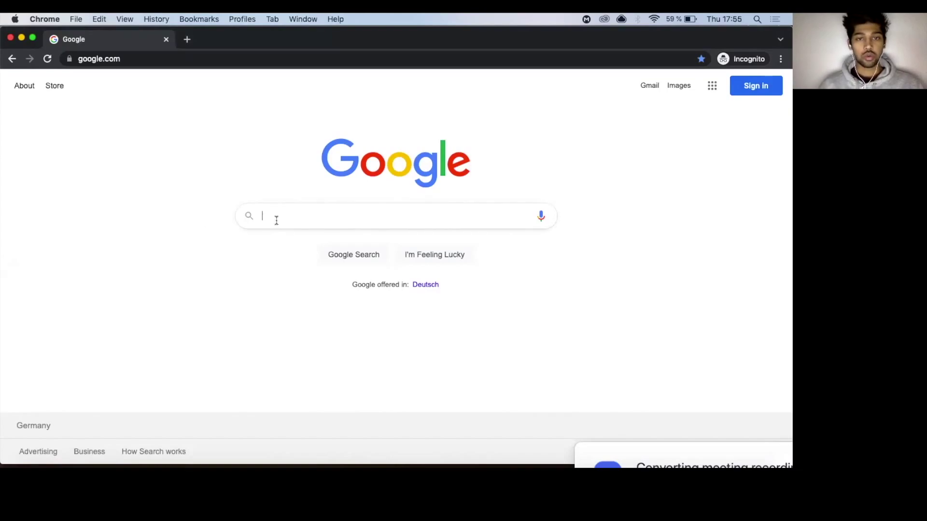
# - Search Google for anabin.de and open anabin's institution search page
pyautogui.write('anab')
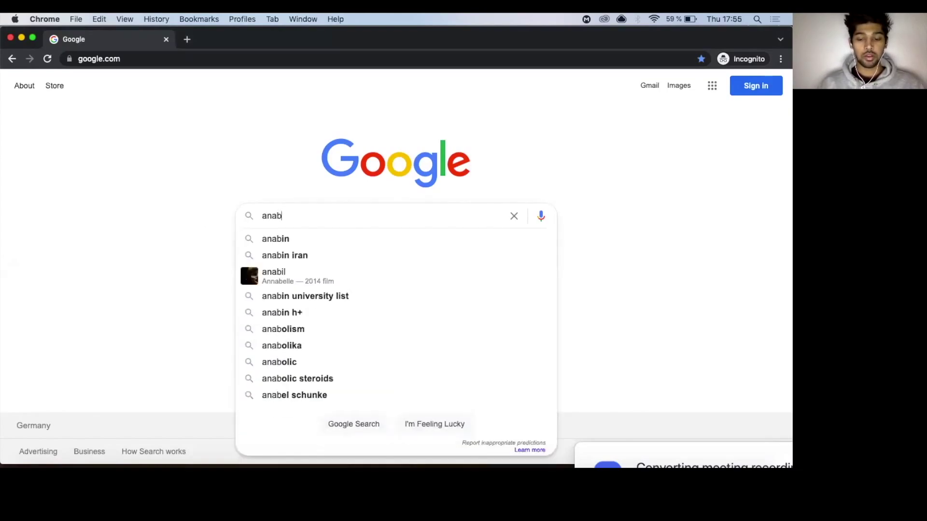
pyautogui.write('in.de')
pyautogui.press('Return')
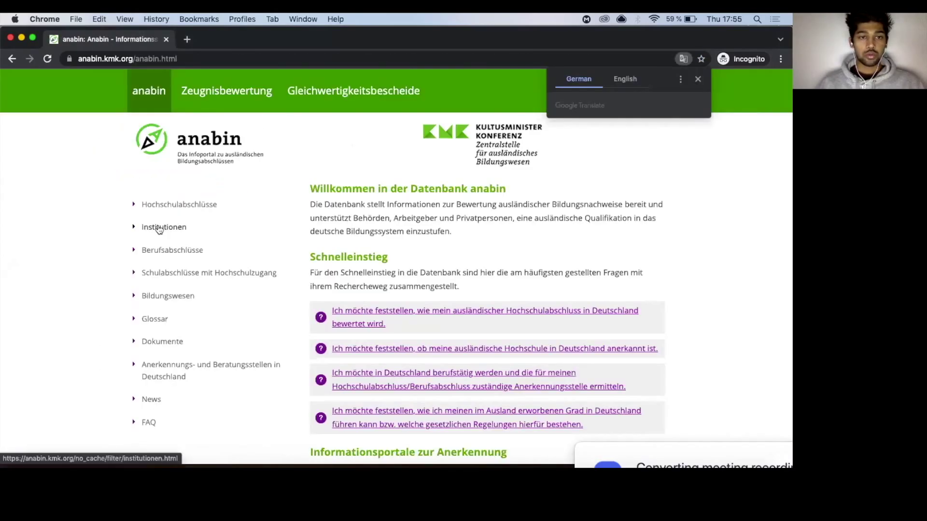
pyautogui.click(159, 228)
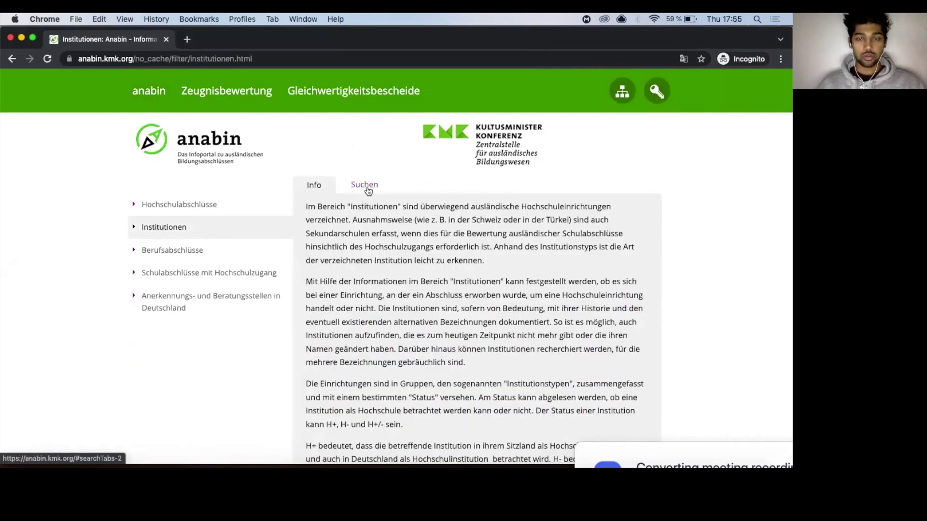
pyautogui.click(367, 186)
pyautogui.scroll(-1, 463, 257)
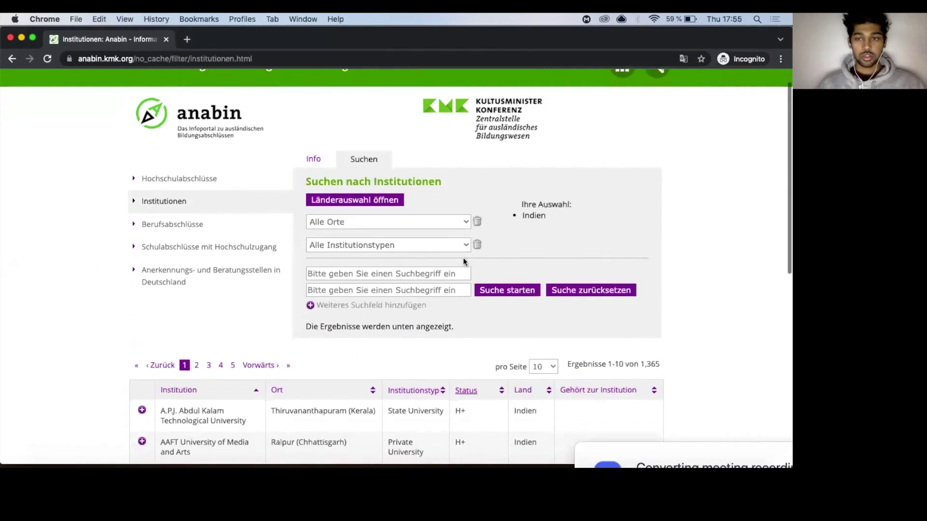
# - Translate the page into English and select India as the country
pyautogui.rightClick(713, 216)
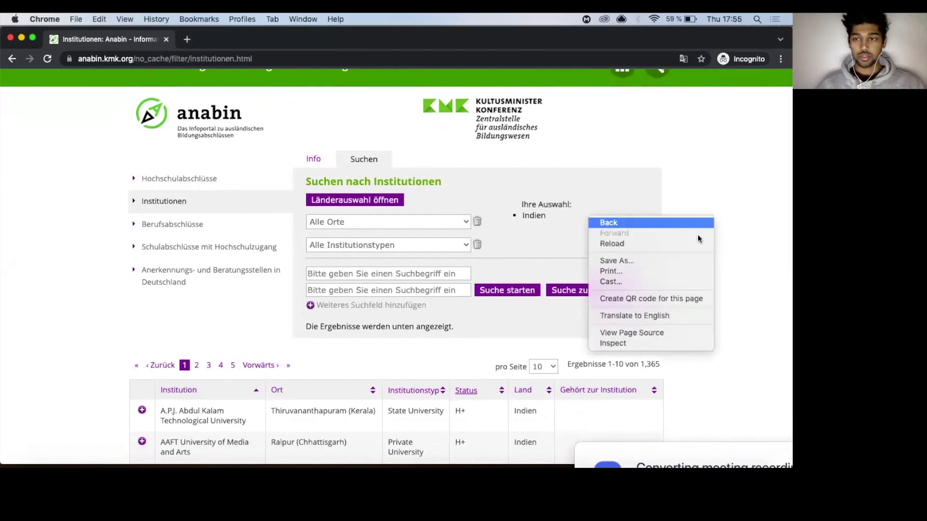
pyautogui.click(667, 315)
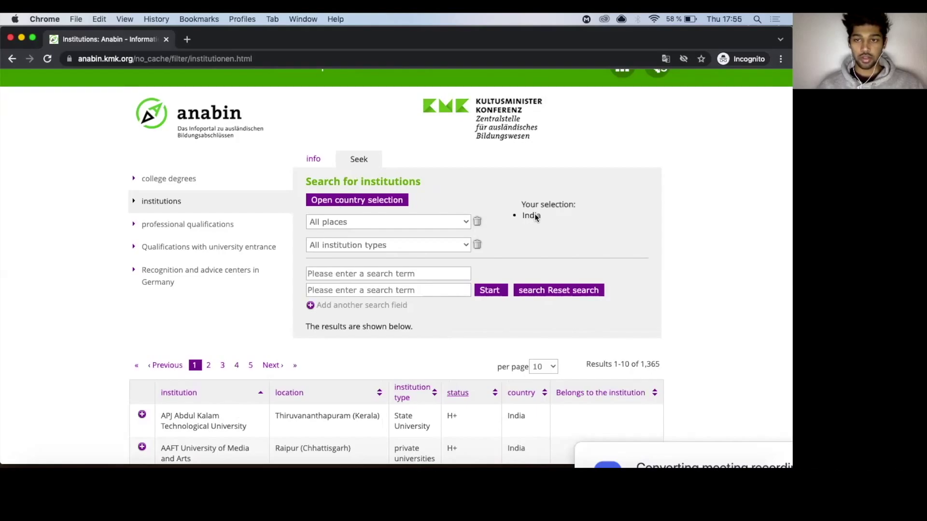
pyautogui.click(393, 202)
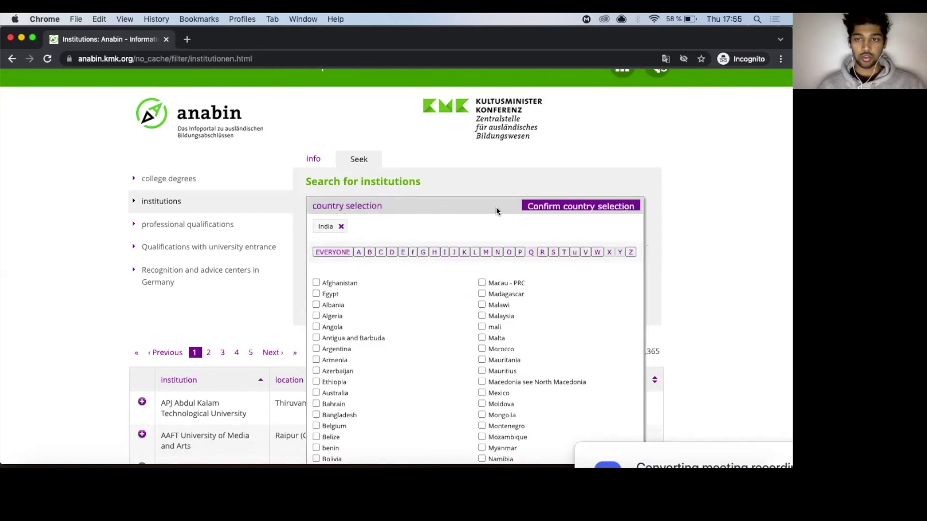
pyautogui.click(548, 206)
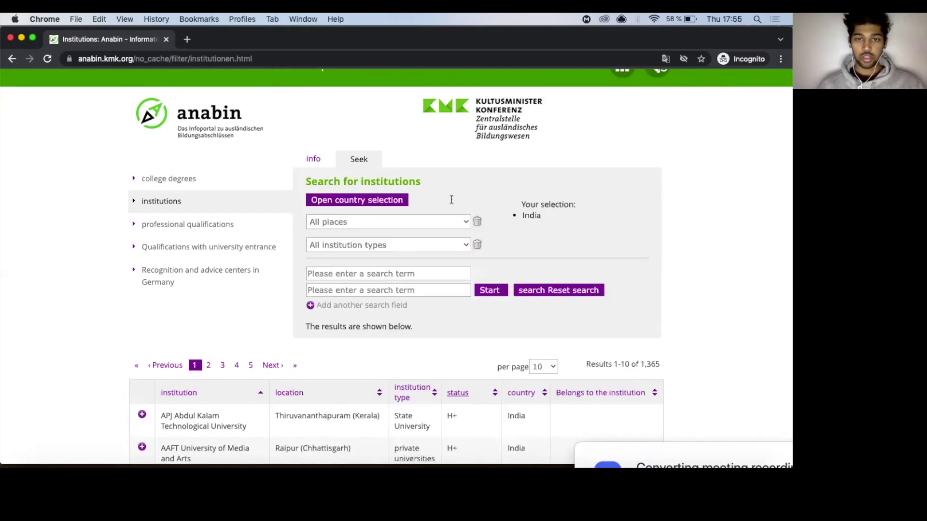
pyautogui.click(331, 199)
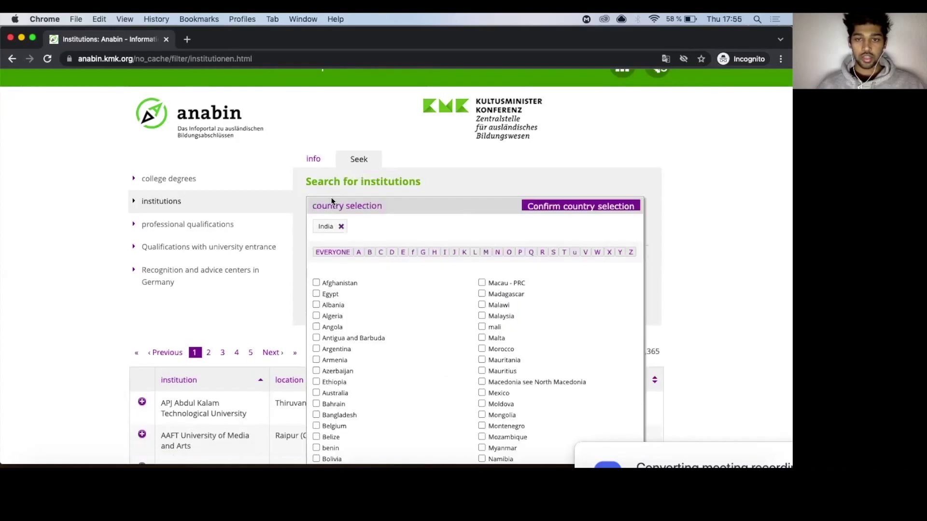
pyautogui.click(445, 252)
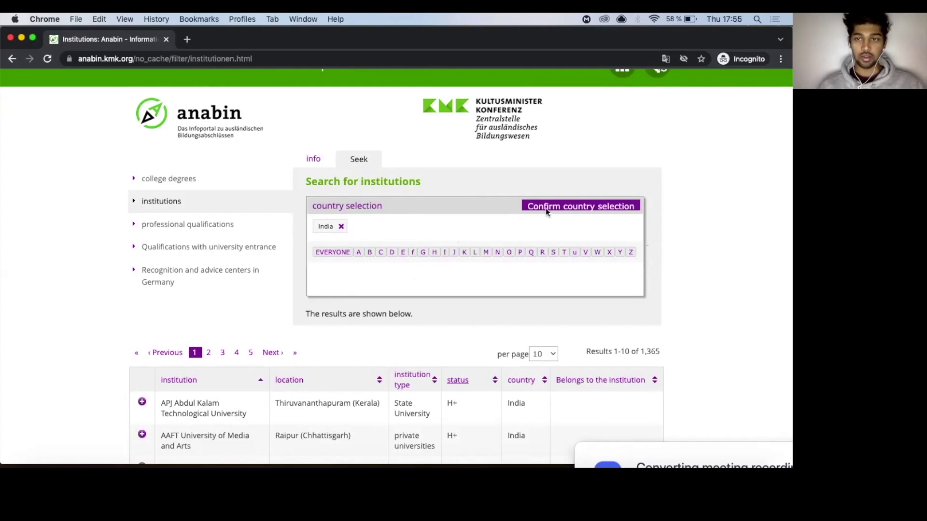
# - Filter Indian institutions to location Mumbai (Maharashtra) and scroll through the results
pyautogui.click(559, 208)
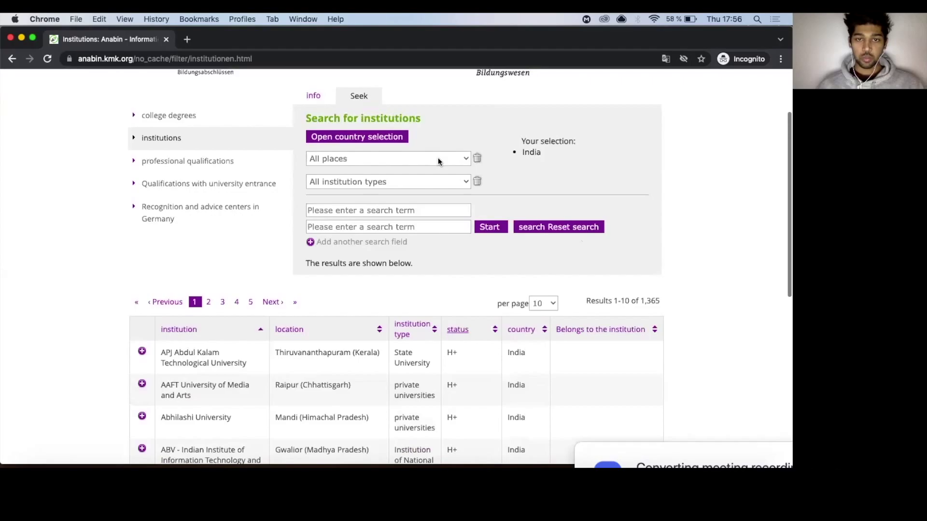
pyautogui.click(438, 158)
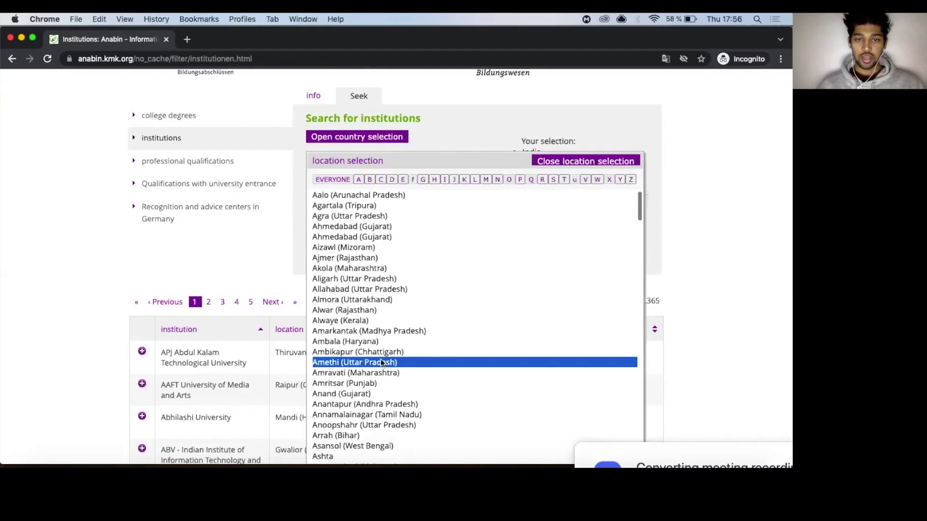
pyautogui.scroll(-5, 381, 363)
pyautogui.scroll(-6, 381, 360)
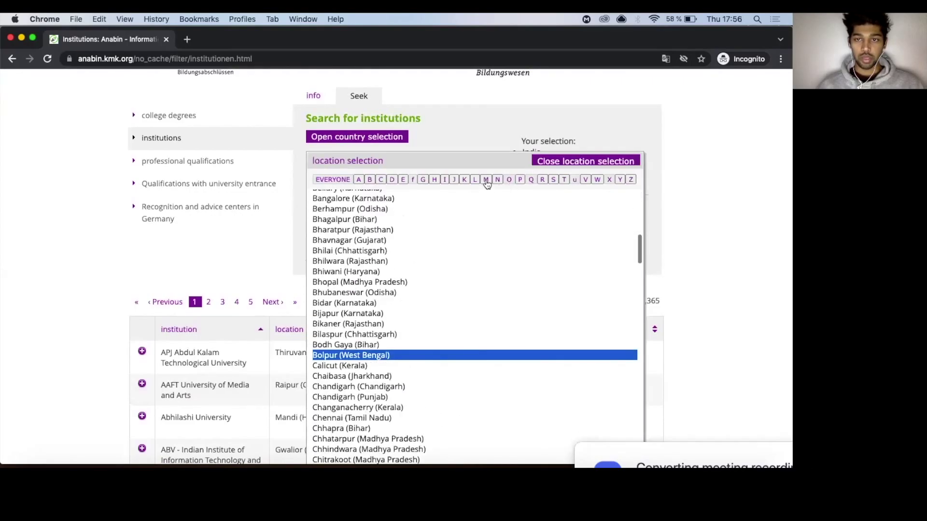
pyautogui.click(486, 180)
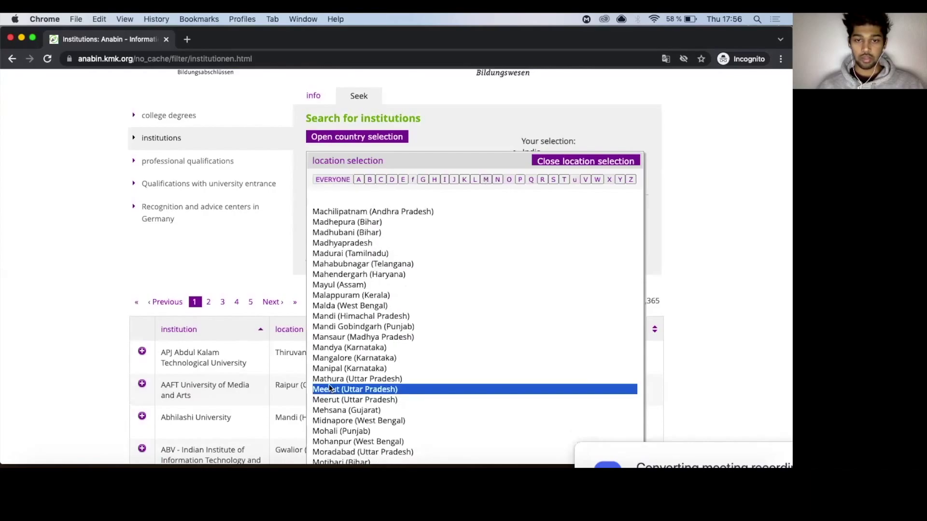
pyautogui.scroll(-5, 329, 384)
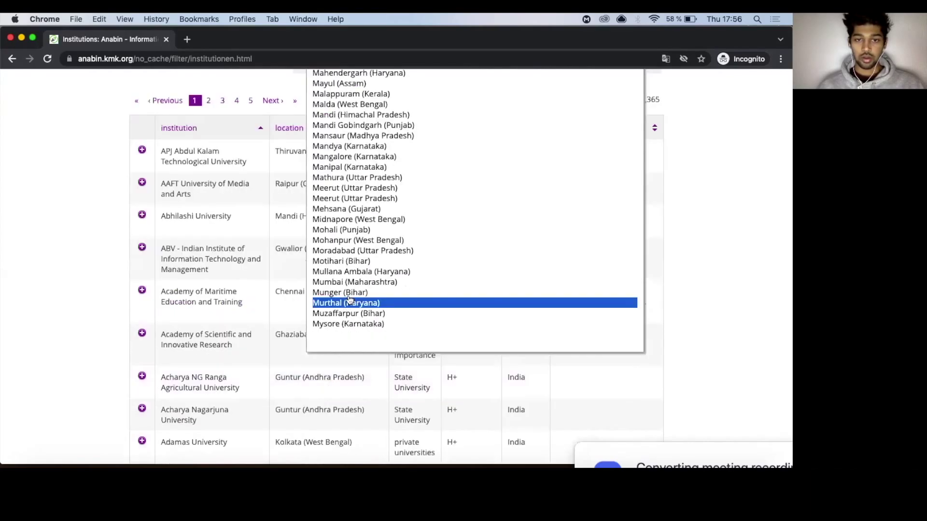
pyautogui.scroll(1, 350, 299)
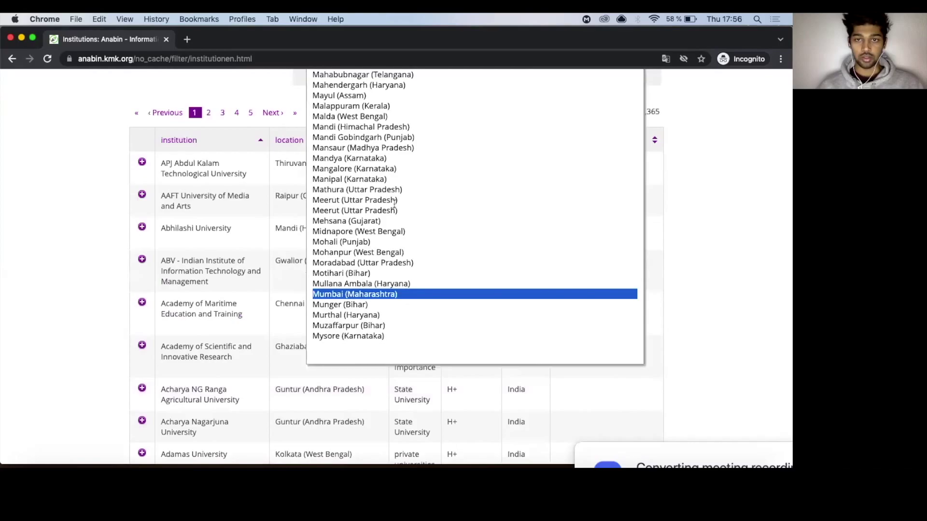
pyautogui.click(349, 294)
pyautogui.scroll(-3, 96, 307)
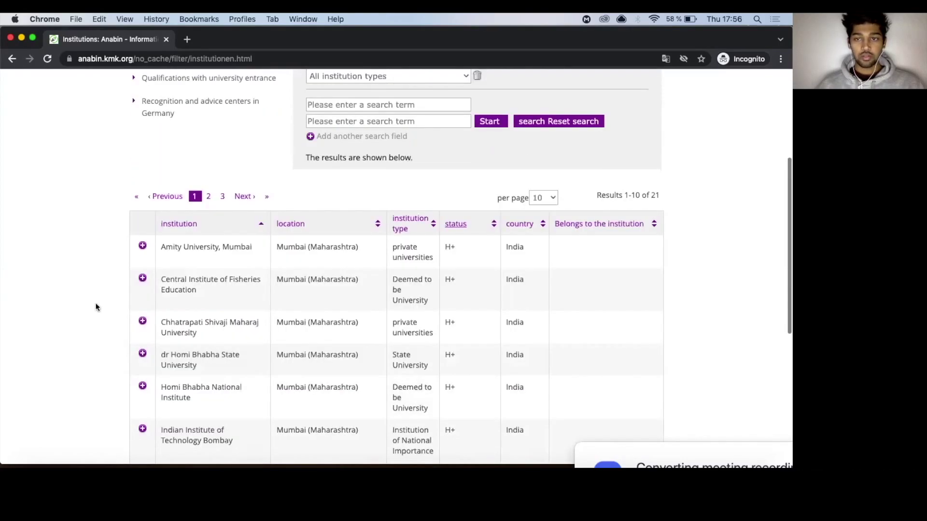
pyautogui.scroll(-4, 95, 307)
pyautogui.scroll(1, 213, 207)
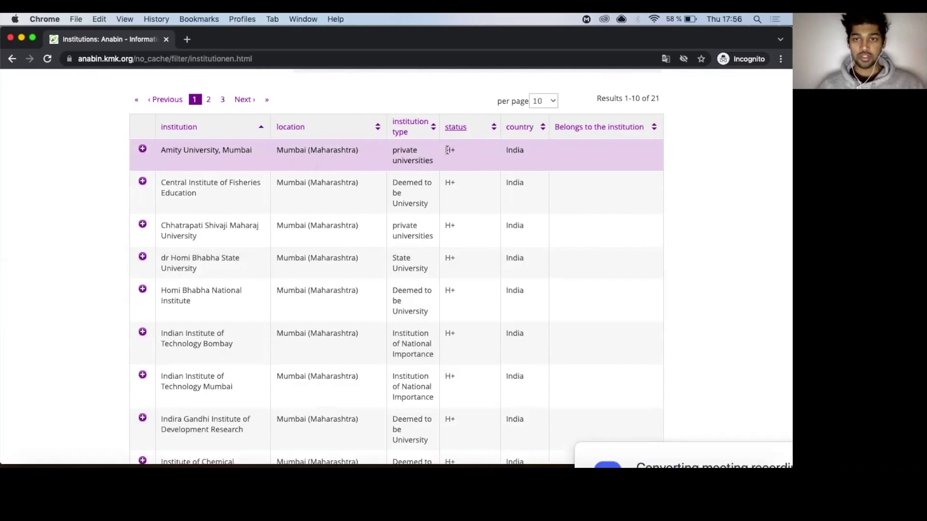
pyautogui.scroll(-5, 310, 238)
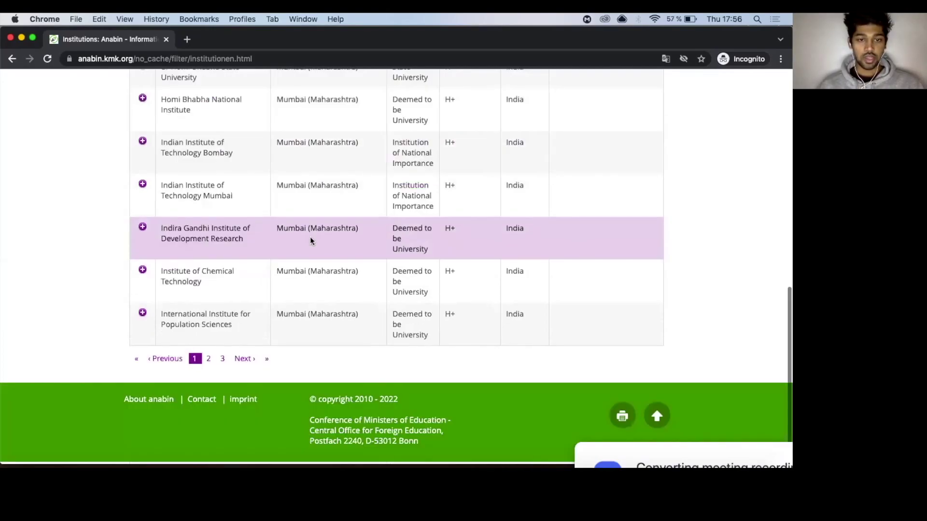
# - View results page 2, then switch the location to Mangalore (Karnataka)
pyautogui.click(209, 362)
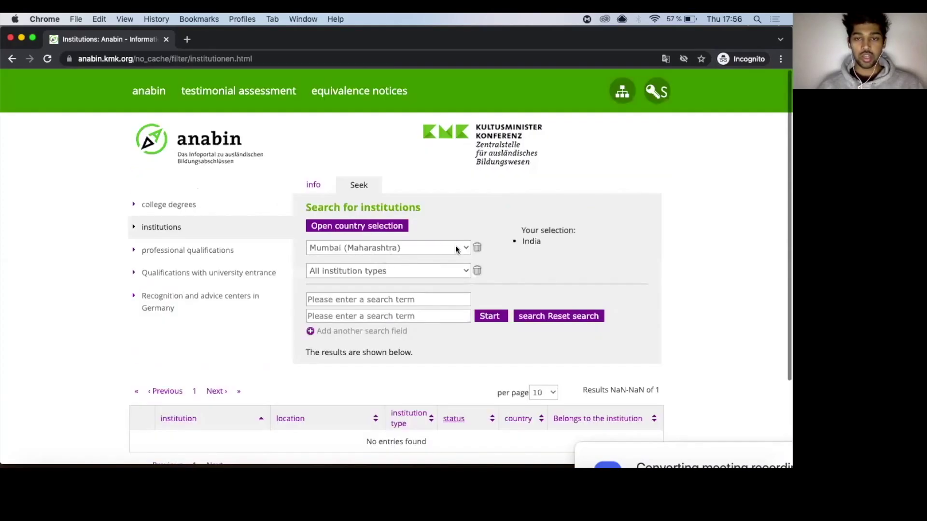
pyautogui.click(456, 249)
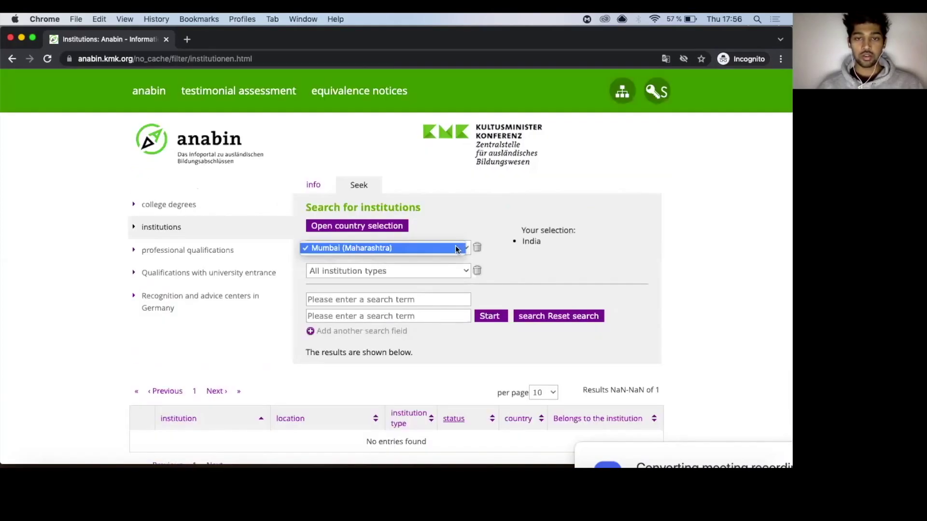
pyautogui.scroll(-3, 392, 312)
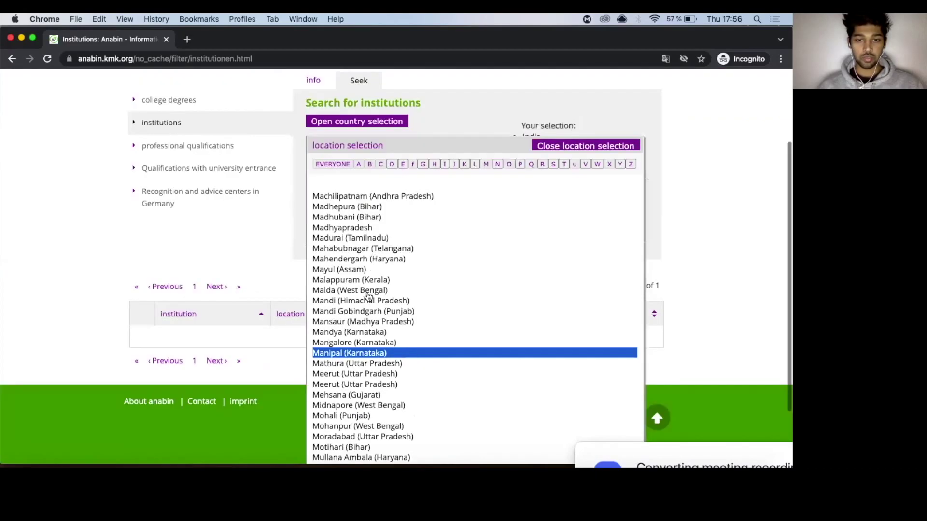
pyautogui.click(367, 271)
pyautogui.scroll(-2, 375, 328)
pyautogui.click(374, 327)
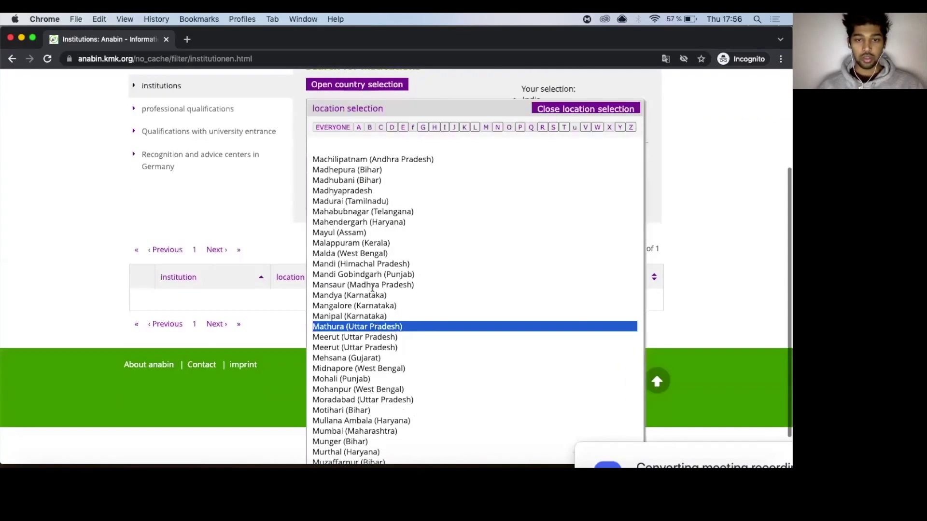
pyautogui.click(373, 287)
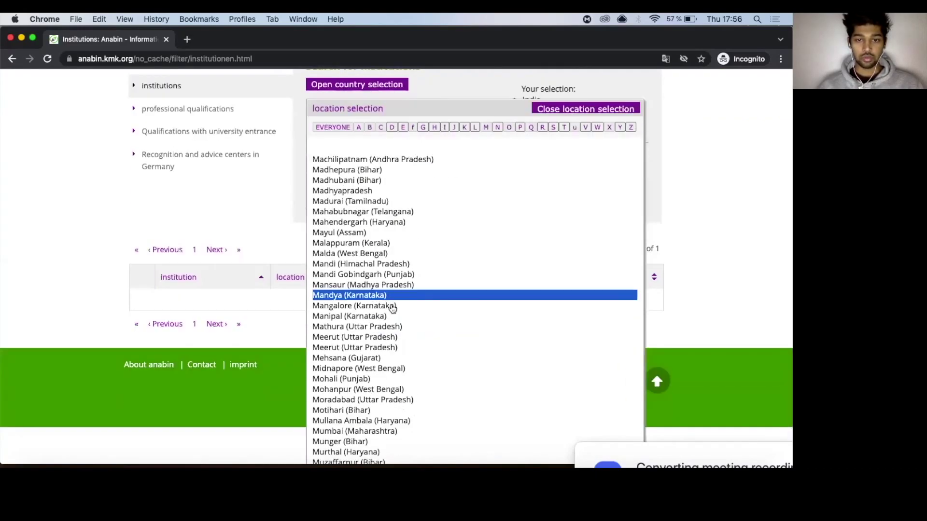
pyautogui.click(389, 306)
# - Highlight the 'H -' status of Navabharath Educational Research Foundation
pyautogui.scroll(-3, 250, 277)
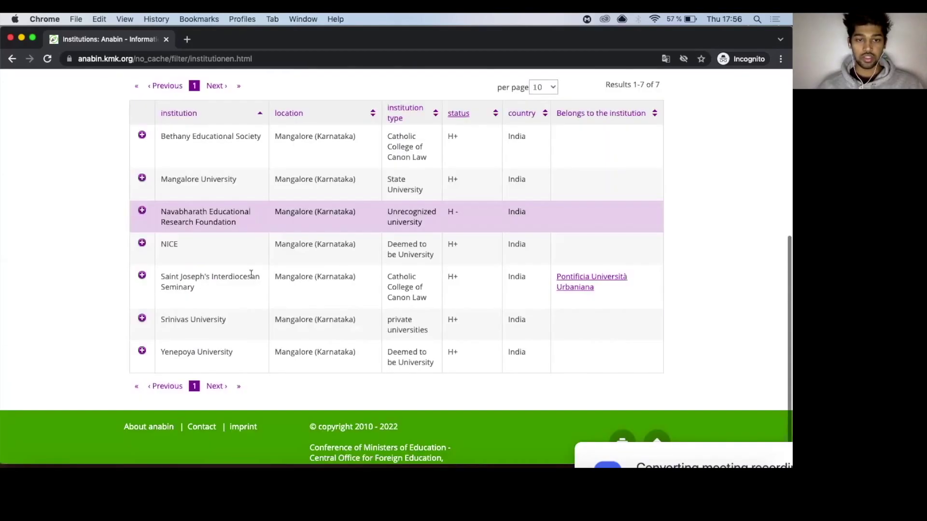
pyautogui.scroll(-1, 246, 290)
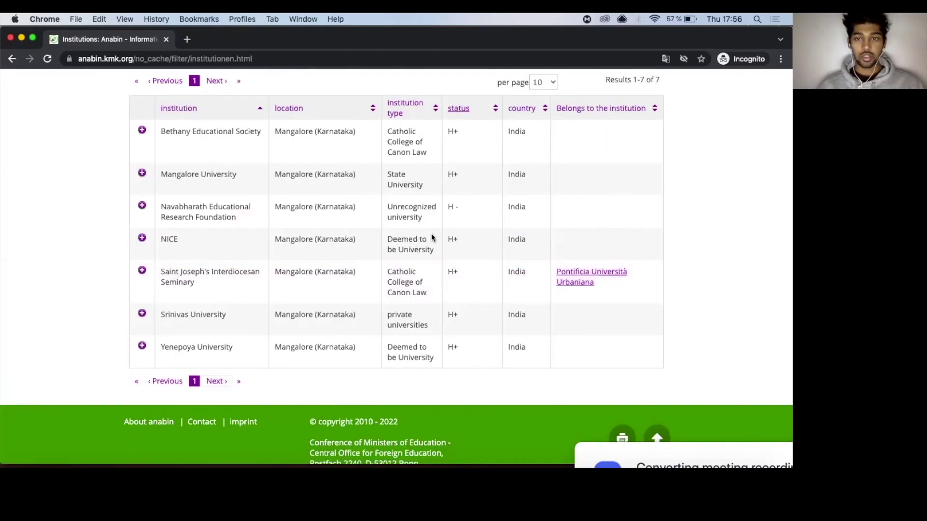
pyautogui.tripleClick(444, 207)
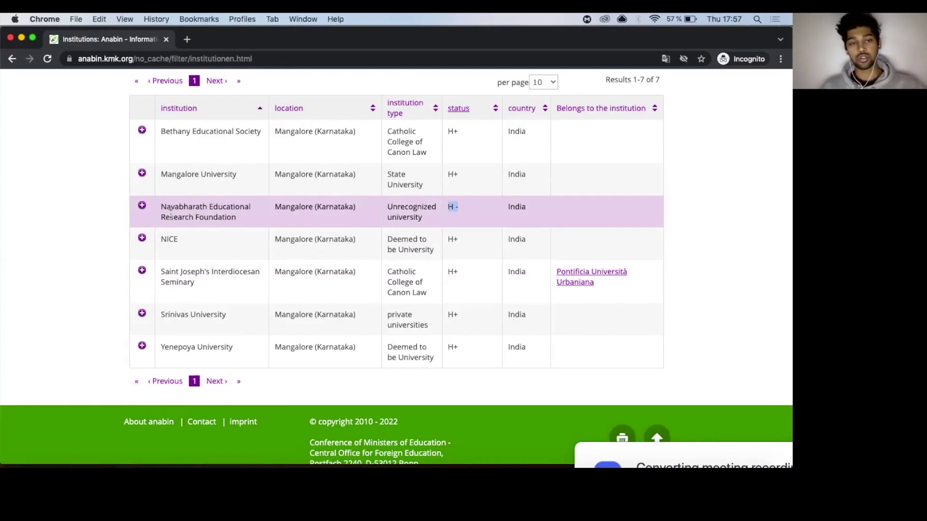
pyautogui.scroll(5, 172, 219)
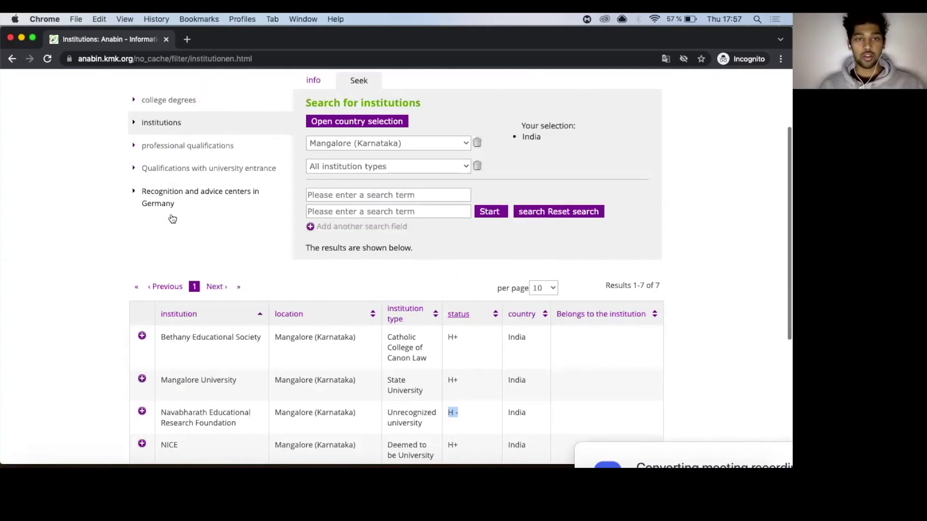
pyautogui.scroll(3, 173, 219)
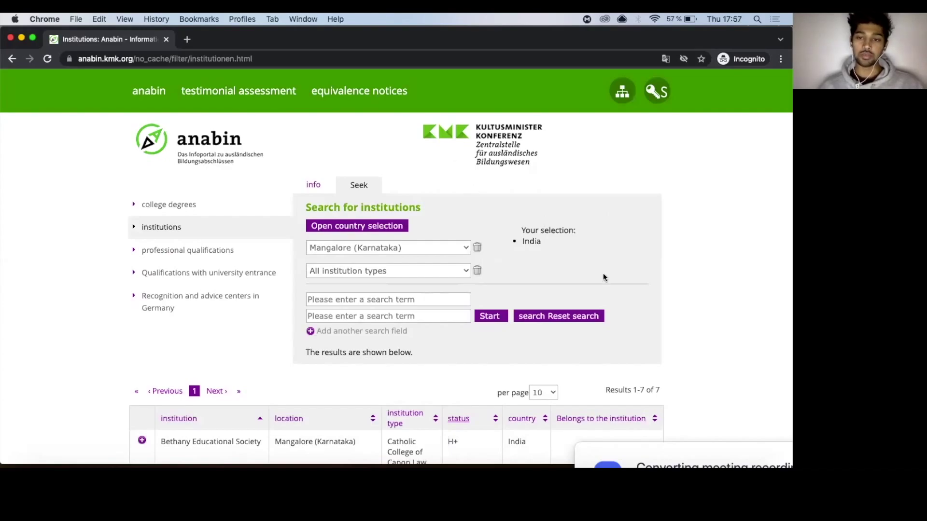
pyautogui.scroll(-5, 560, 256)
# - Scroll down TUM's 'Notenumrechnung mit der Bayerischen Formel' page
pyautogui.scroll(-1, 453, 187)
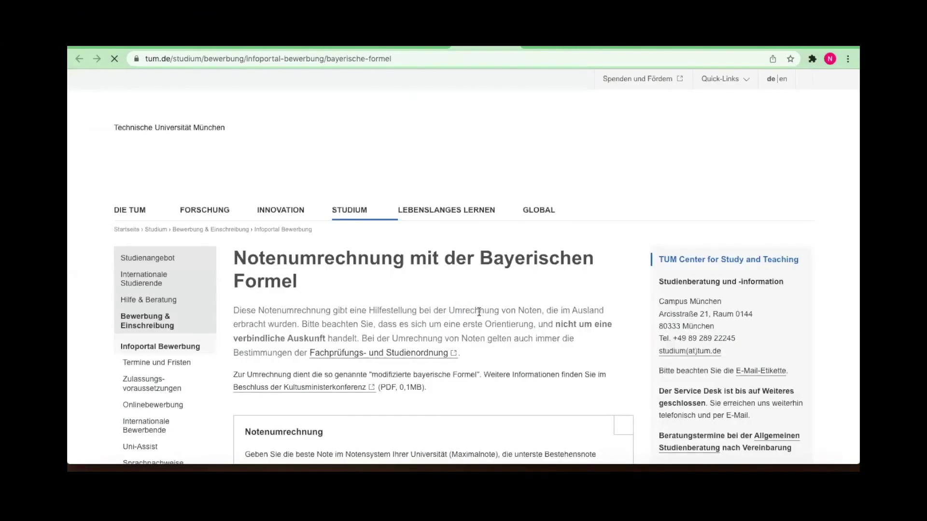
# - Convert an overall grade of 7.2 with maximum 10 and lowest pass 5
pyautogui.scroll(-2, 517, 300)
pyautogui.scroll(-3, 516, 300)
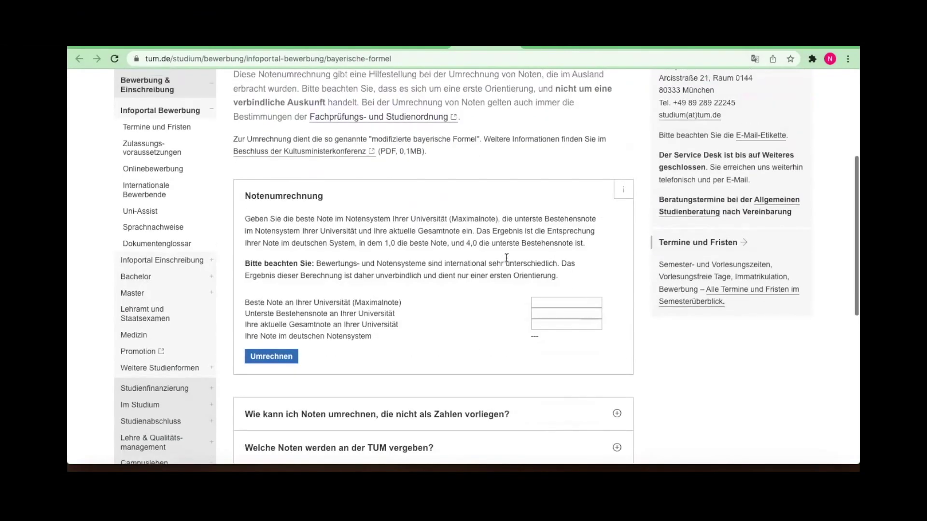
pyautogui.scroll(1, 506, 257)
pyautogui.click(547, 332)
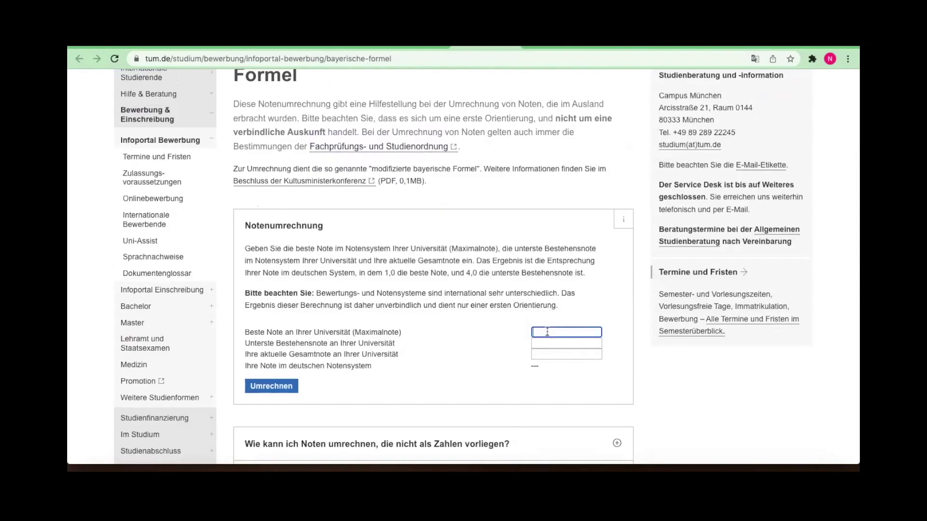
pyautogui.write('10')
pyautogui.click(551, 342)
pyautogui.write('5')
pyautogui.click(557, 355)
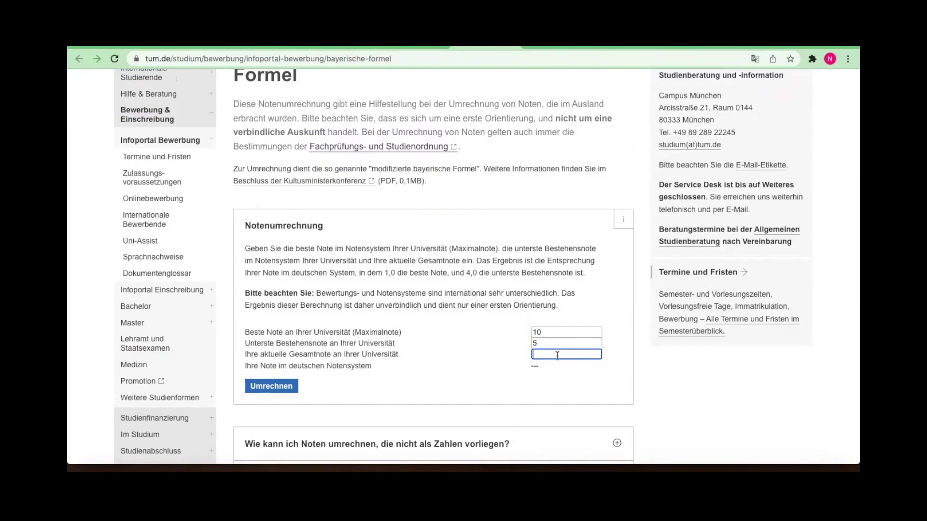
pyautogui.write('7.2')
pyautogui.click(264, 389)
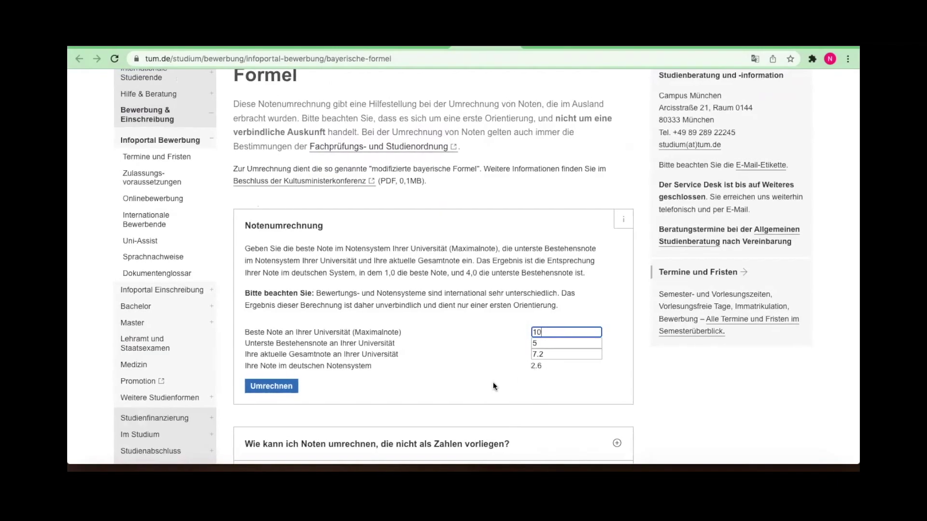
# - Mark the 2.6 result, then recalculate with an overall grade of 8
pyautogui.scroll(5, 493, 382)
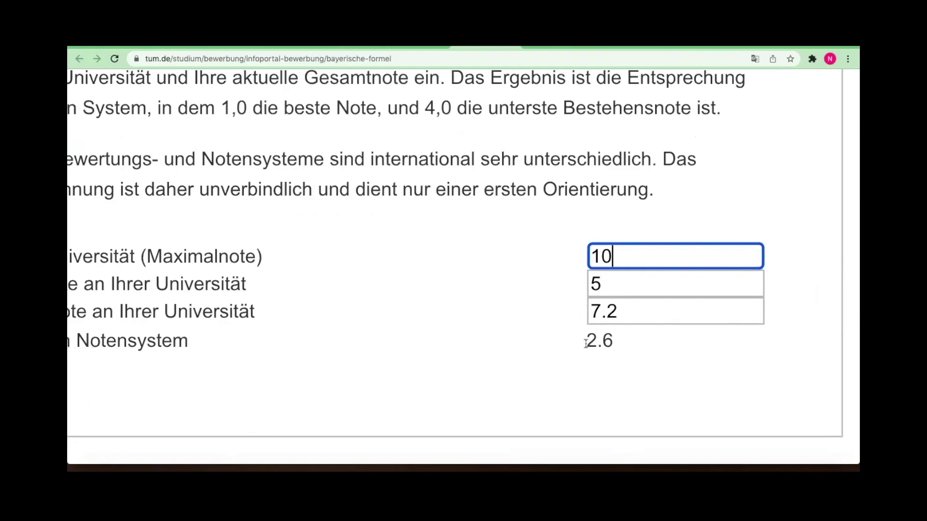
pyautogui.moveTo(530, 366); pyautogui.dragTo(549, 365)
pyautogui.click(577, 372)
pyautogui.scroll(-5, 577, 372)
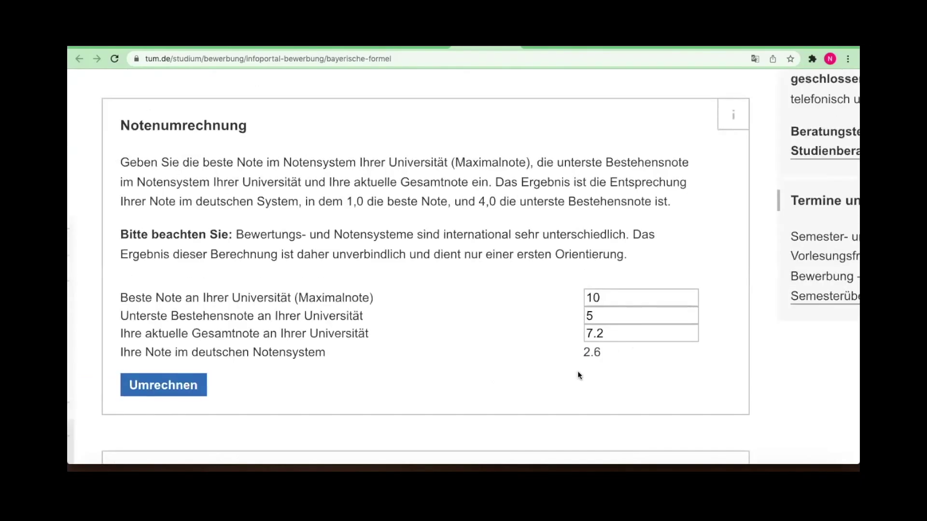
pyautogui.scroll(-3, 607, 345)
pyautogui.click(608, 347)
pyautogui.press('BackSpace')
pyautogui.press('BackSpace')
pyautogui.press('BackSpace')
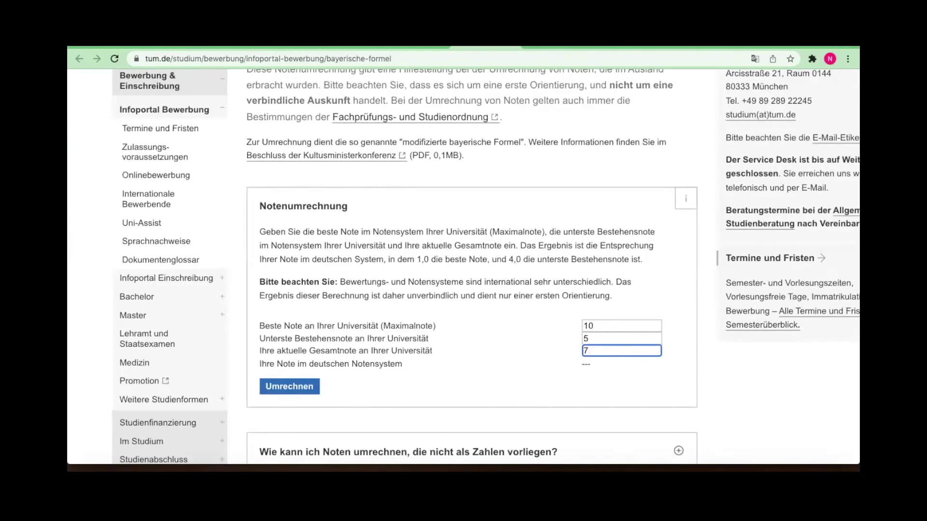
pyautogui.write('8')
pyautogui.click(289, 386)
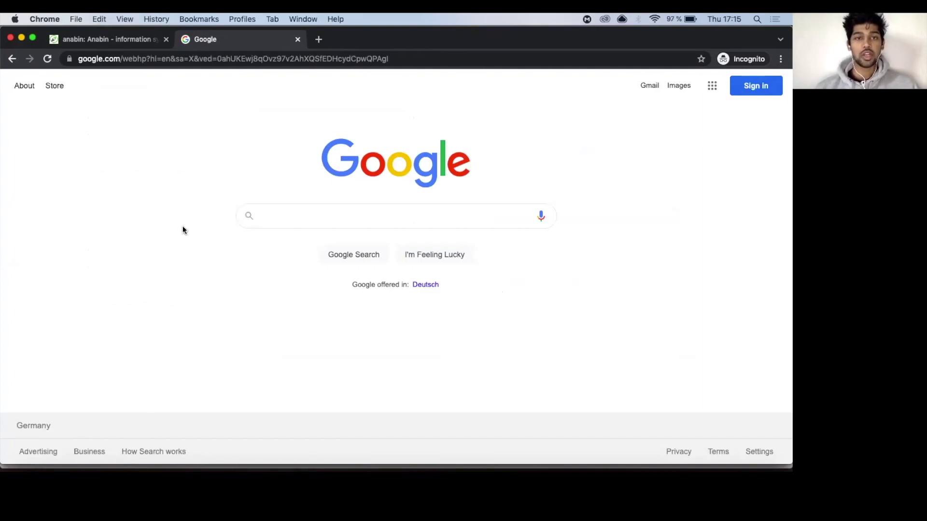
# - Google 'daad international programs' and open DAAD's 'Study programmes and language courses' page
pyautogui.write('daad international programs')
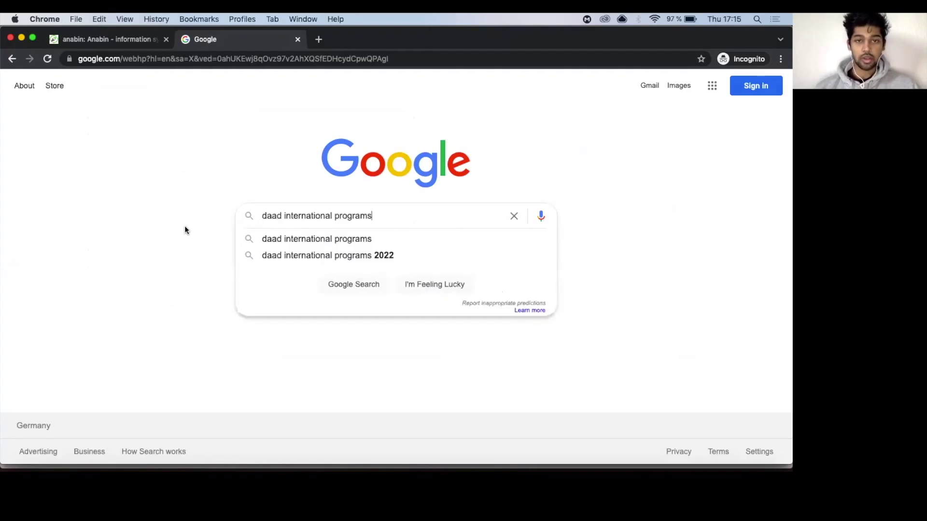
pyautogui.press('Return')
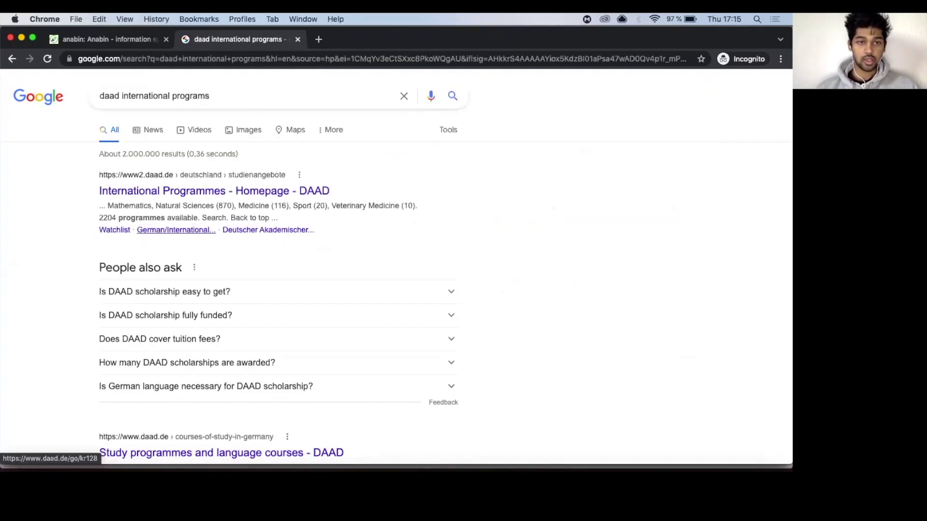
pyautogui.scroll(-2, 45, 266)
pyautogui.scroll(-3, 45, 267)
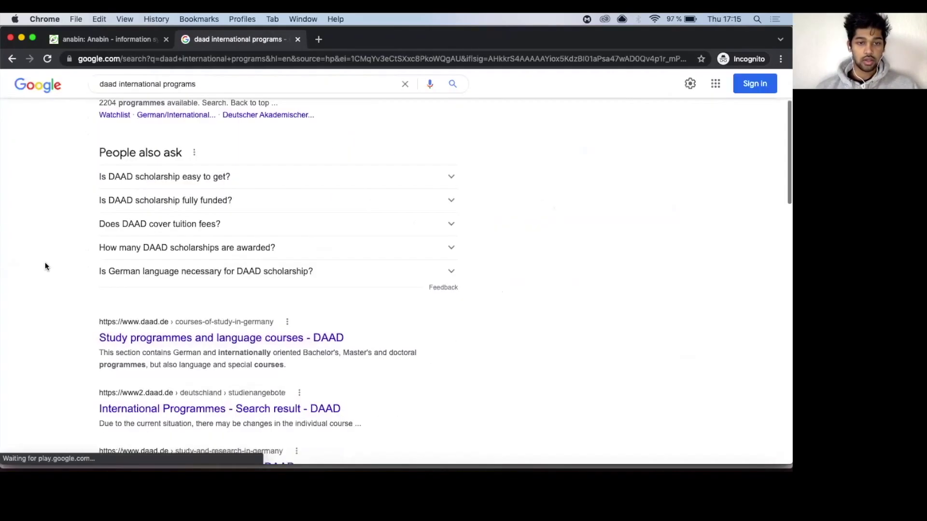
pyautogui.scroll(-1, 150, 328)
pyautogui.click(151, 327)
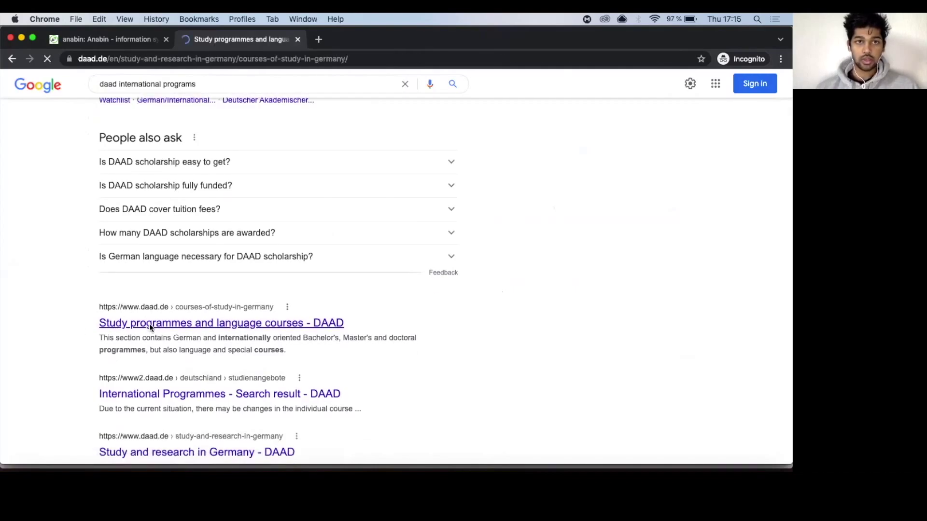
# - Go to DAAD's International Programmes search, listing 2204 programmes
pyautogui.scroll(-2, 243, 340)
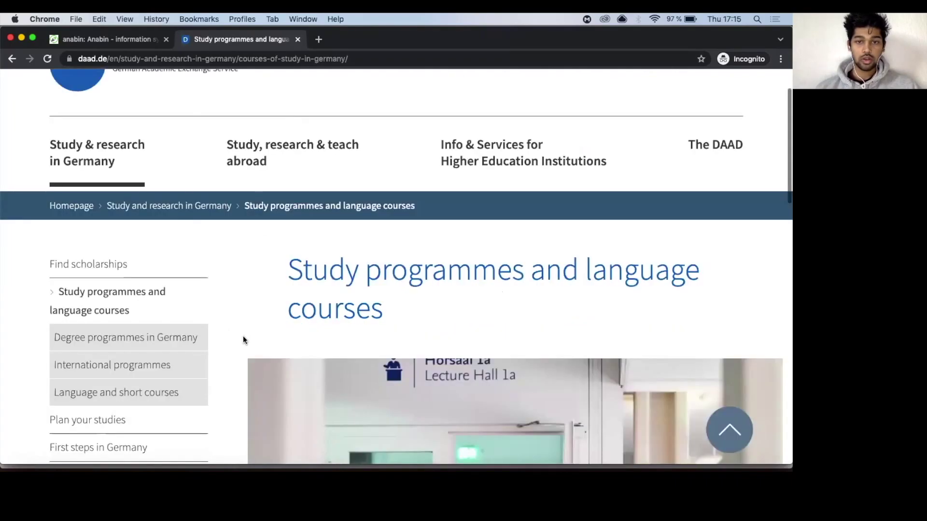
pyautogui.scroll(-10, 243, 340)
pyautogui.scroll(-6, 242, 340)
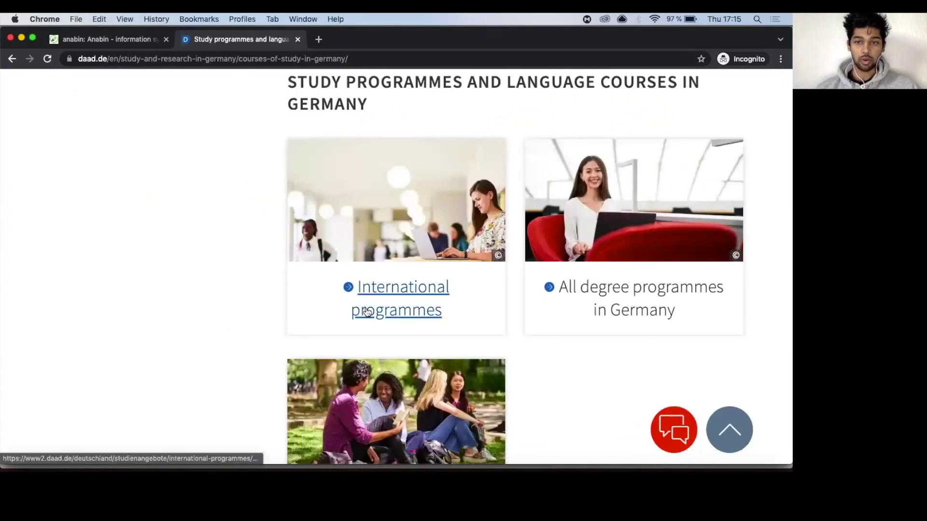
pyautogui.click(367, 311)
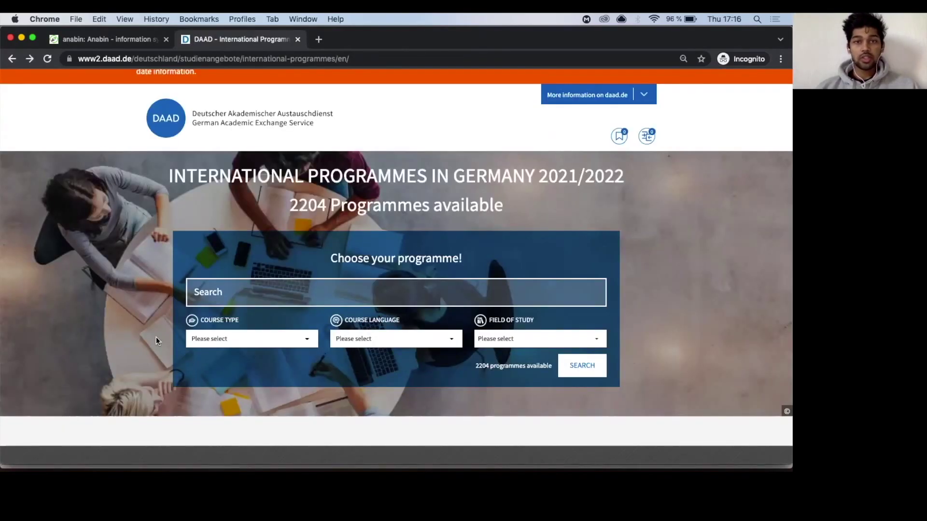
# - Search 'msc in mechanical engineering' with Master's degree, English only and Engineering filters
pyautogui.click(243, 301)
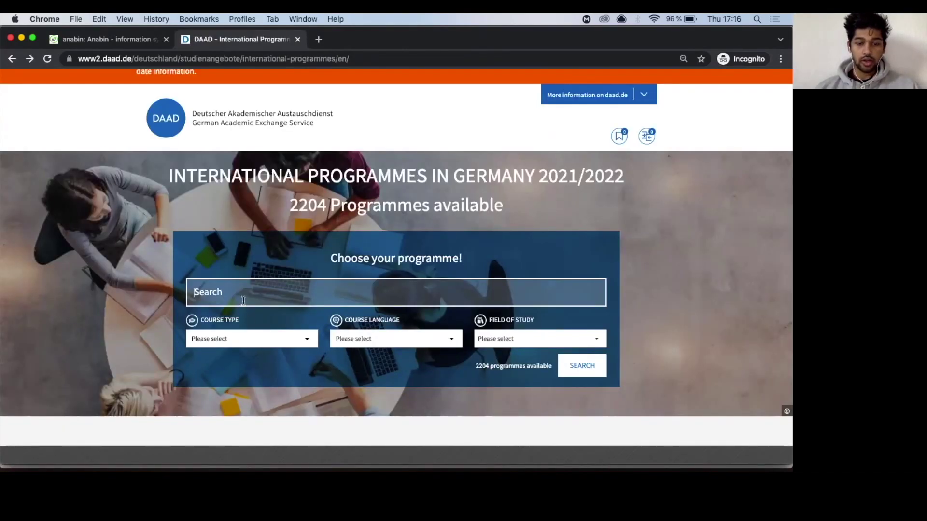
pyautogui.write('msc in mechanical engineering')
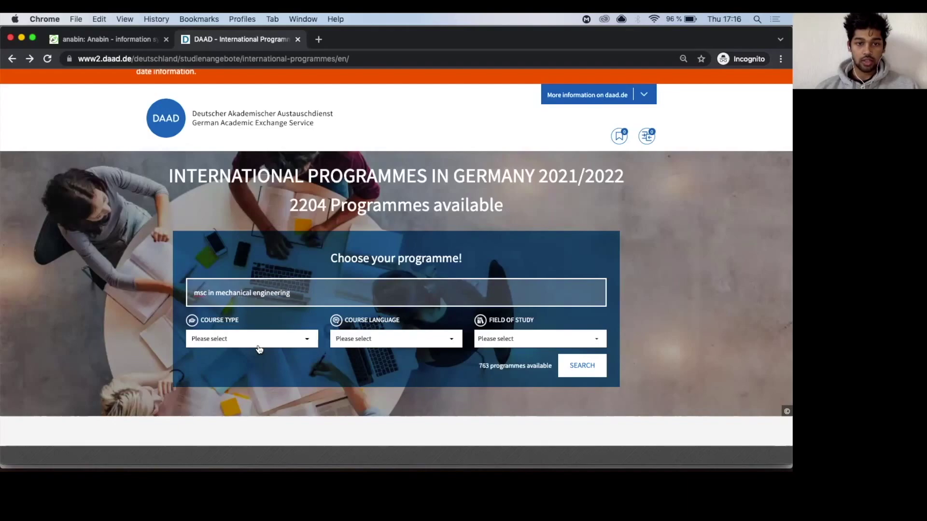
pyautogui.click(256, 346)
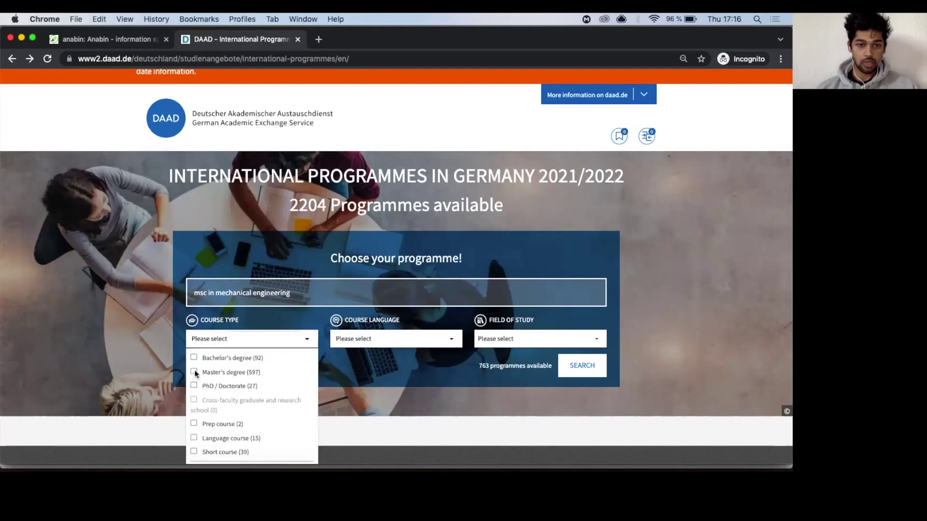
pyautogui.click(194, 371)
pyautogui.click(399, 343)
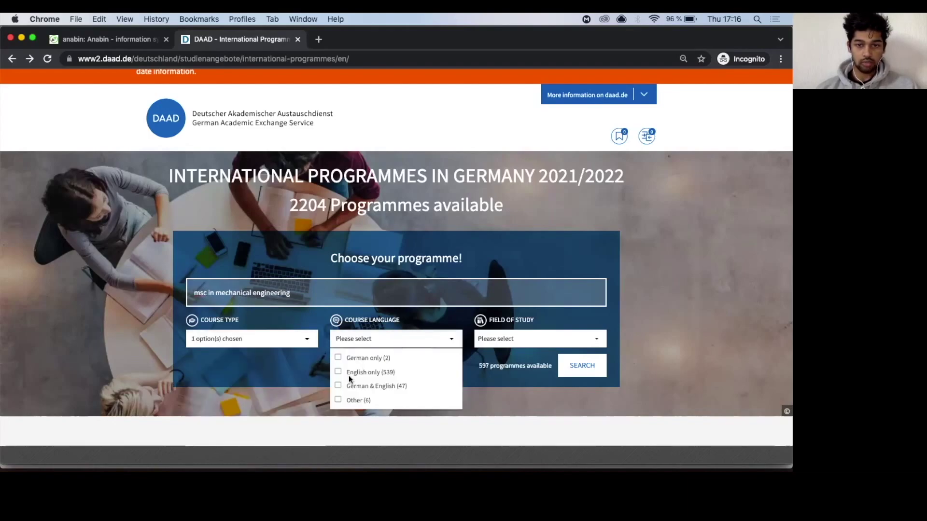
pyautogui.click(338, 373)
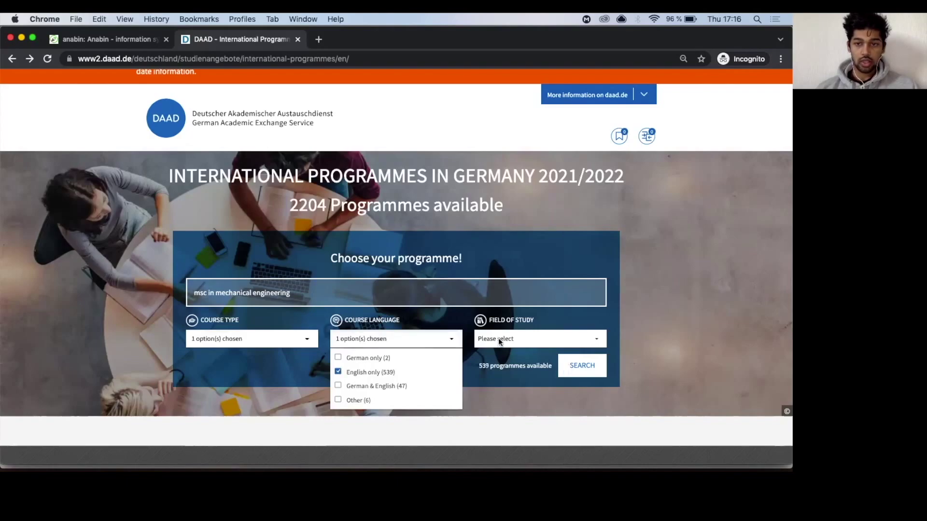
pyautogui.click(498, 340)
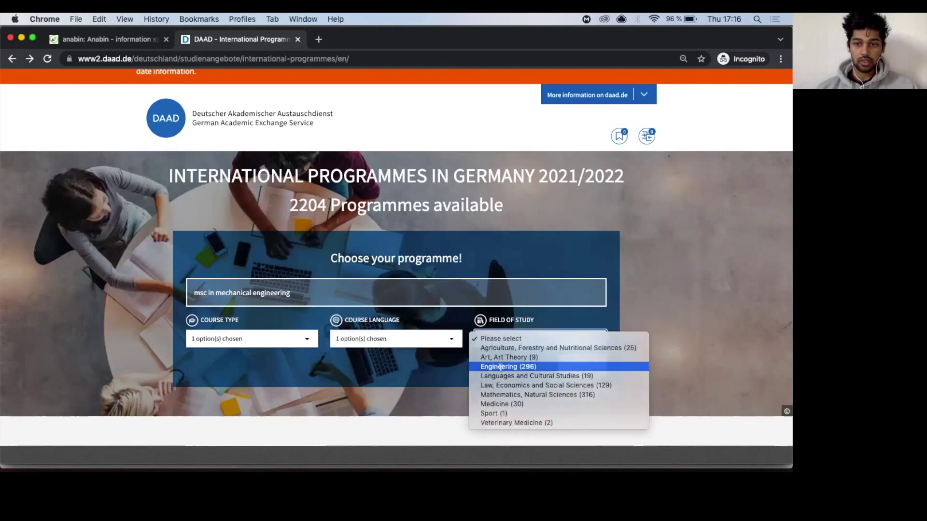
pyautogui.click(479, 367)
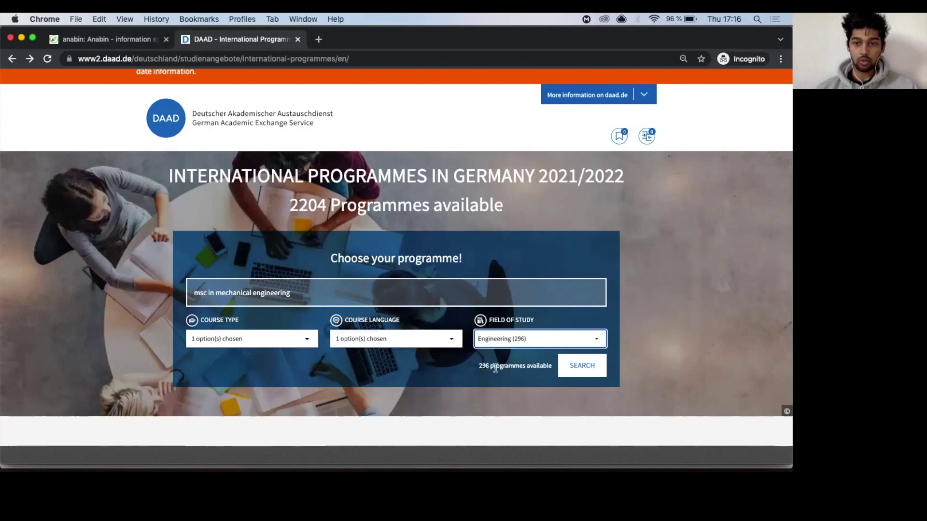
pyautogui.click(495, 368)
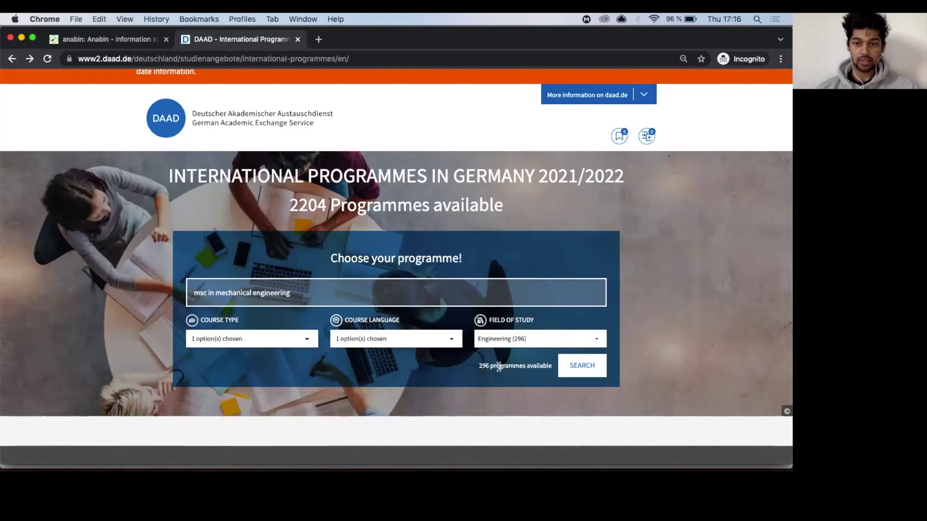
pyautogui.click(582, 368)
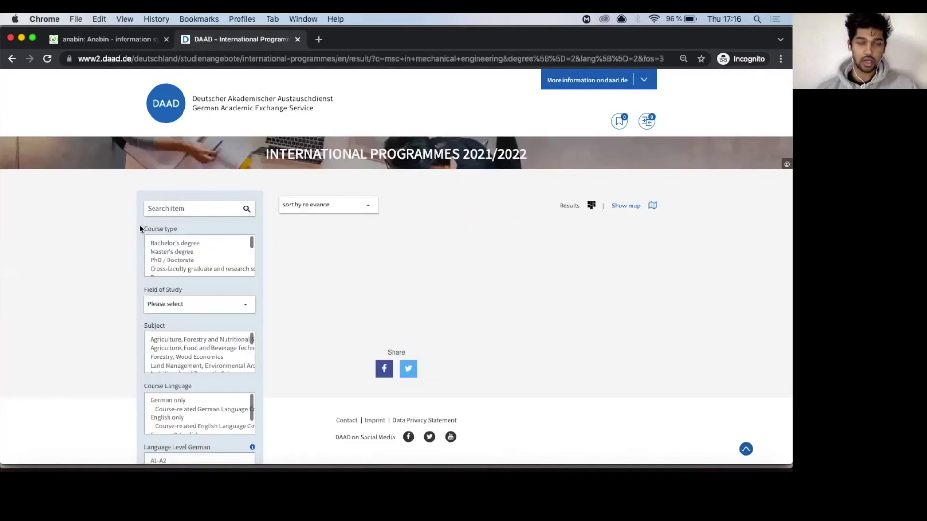
# - Limit results to fees up to 500 EUR per semester and winter semester start
pyautogui.scroll(-1, 74, 245)
pyautogui.scroll(-1, 256, 183)
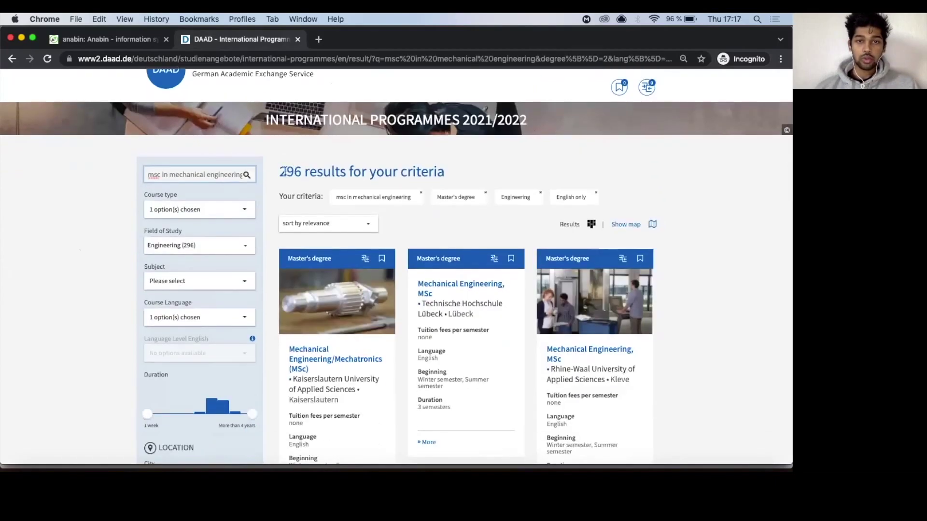
pyautogui.scroll(-3, 94, 256)
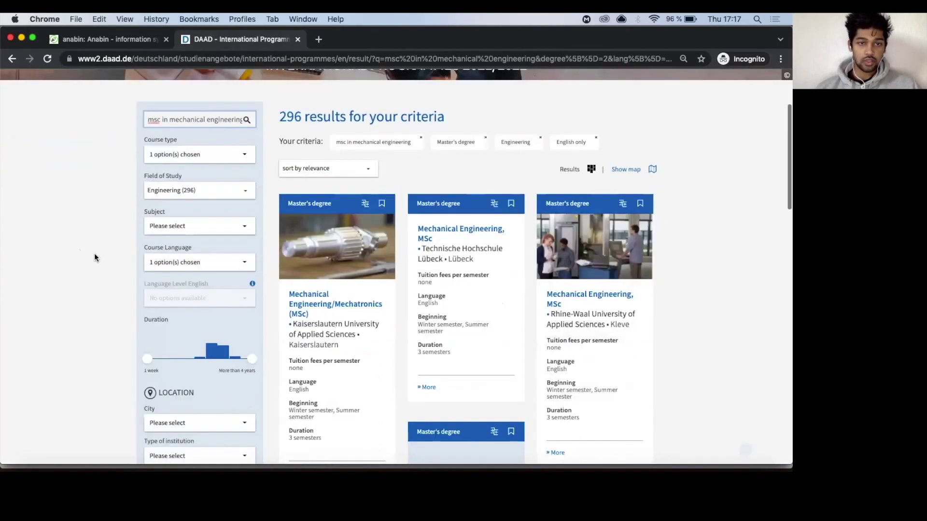
pyautogui.scroll(-3, 94, 257)
pyautogui.scroll(-1, 94, 256)
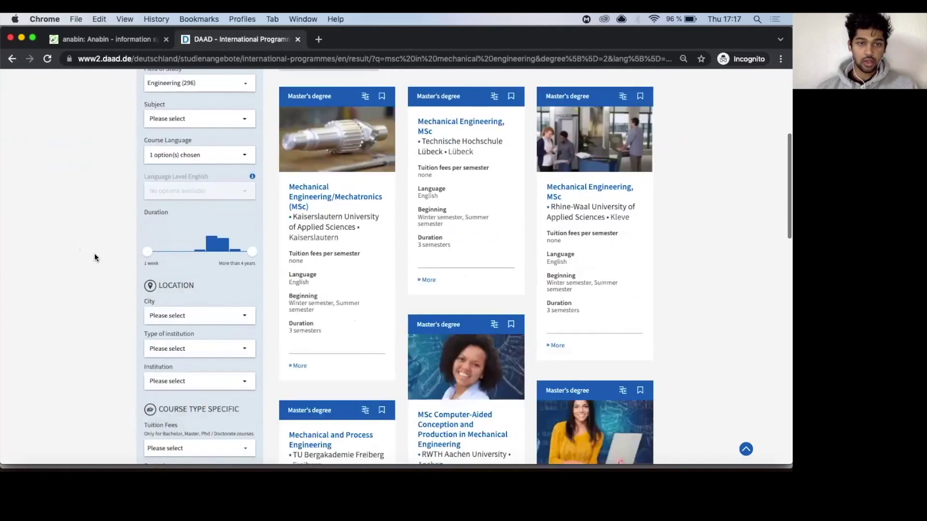
pyautogui.scroll(-2, 94, 253)
pyautogui.scroll(-1, 176, 314)
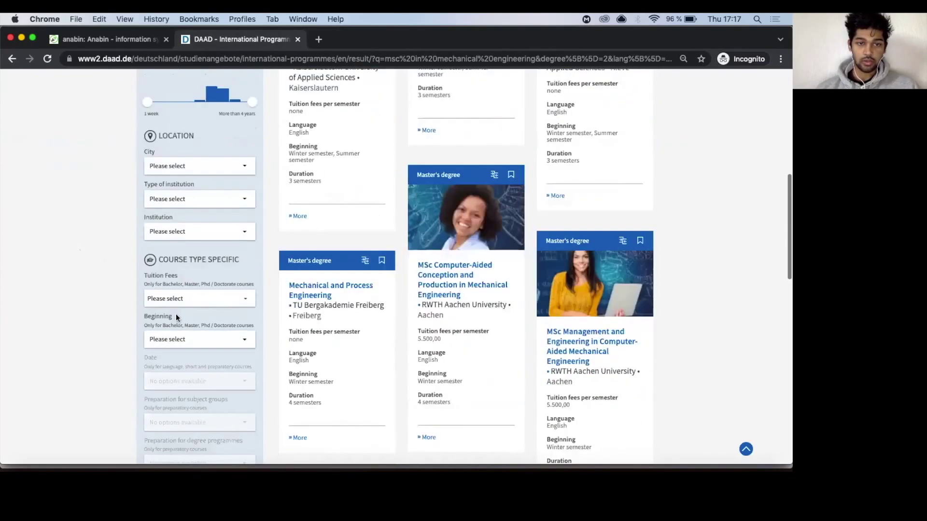
pyautogui.click(186, 302)
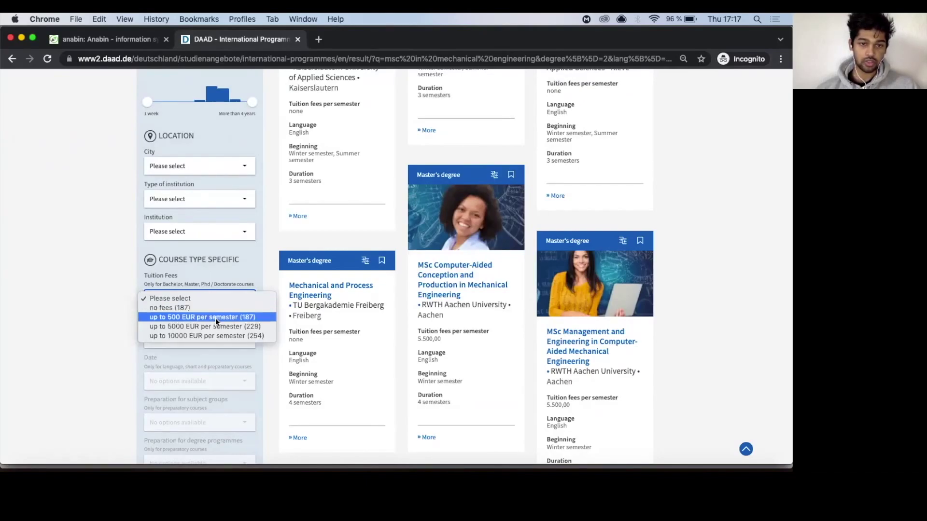
pyautogui.click(215, 317)
pyautogui.click(166, 302)
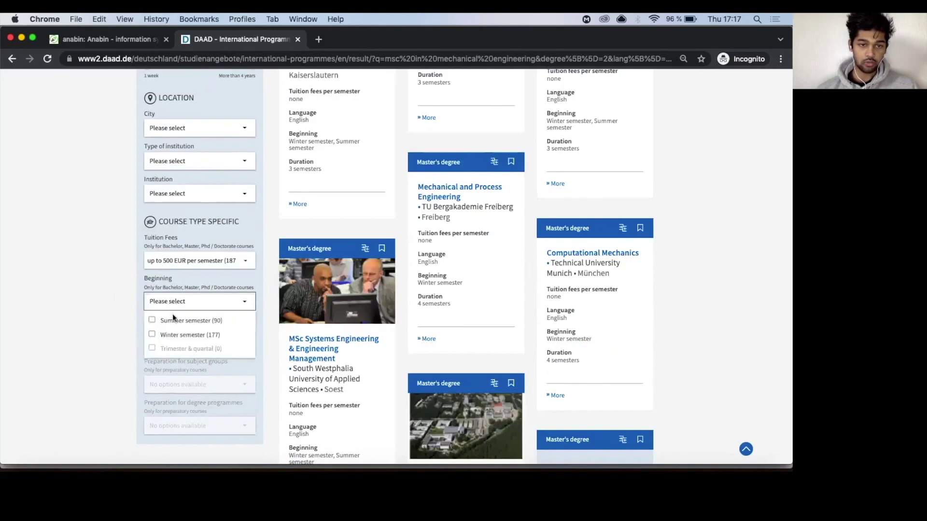
pyautogui.click(152, 335)
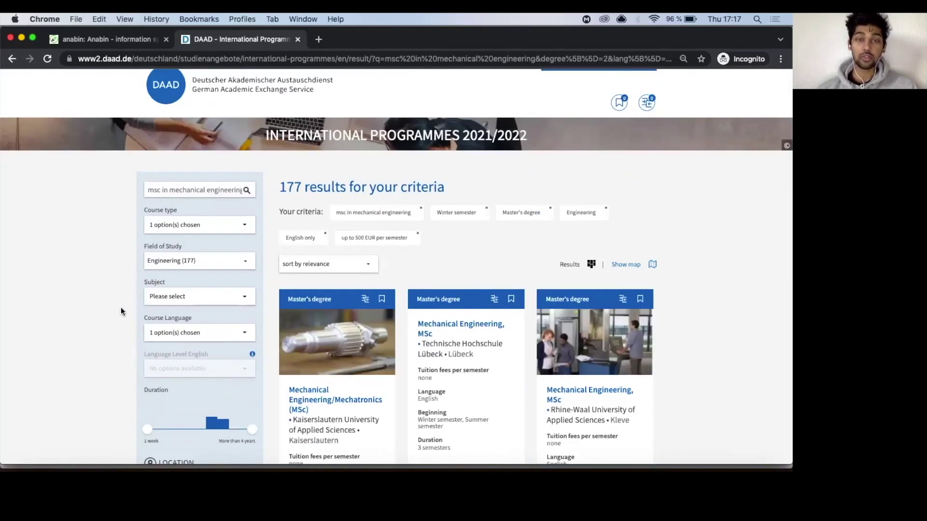
# - Filter to Mechanical Engineering / Process Engineering and open TH Lübeck's Mechanical Engineering, MSc
pyautogui.click(170, 299)
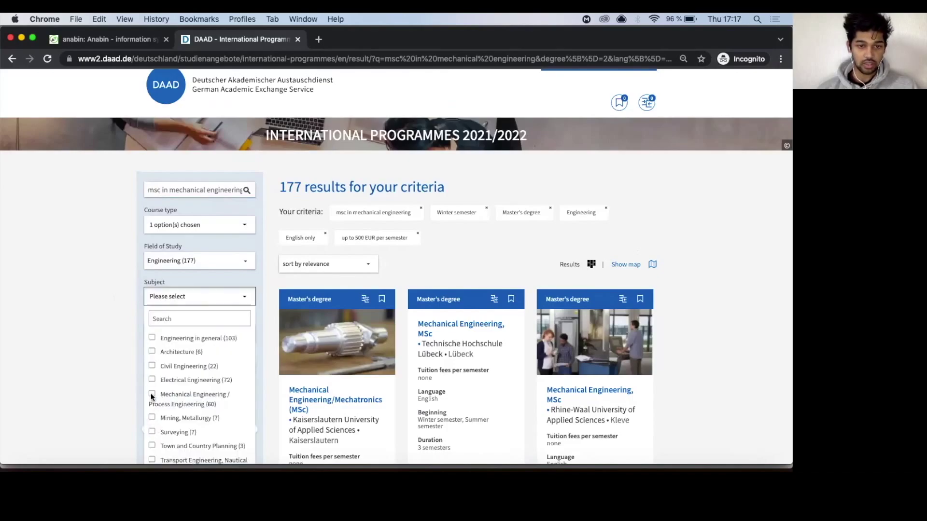
pyautogui.click(151, 394)
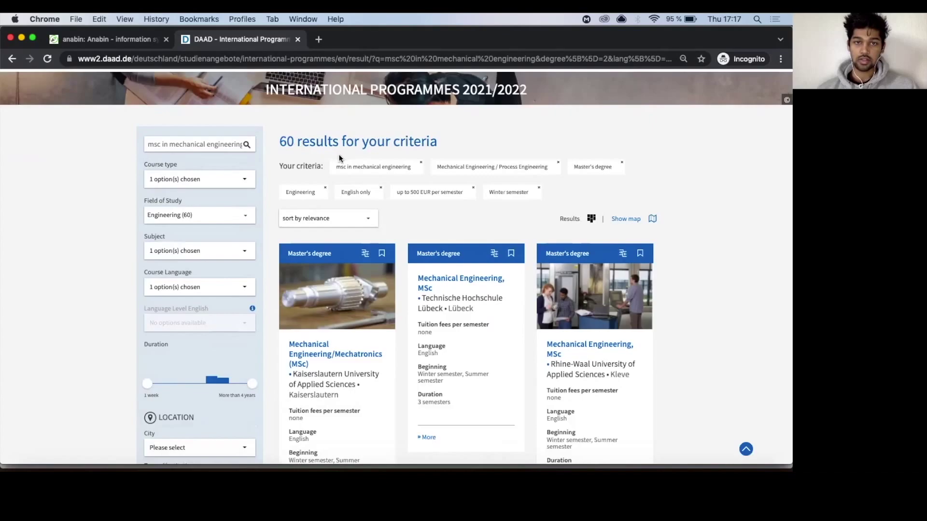
pyautogui.scroll(-2, 339, 158)
pyautogui.scroll(-1, 452, 205)
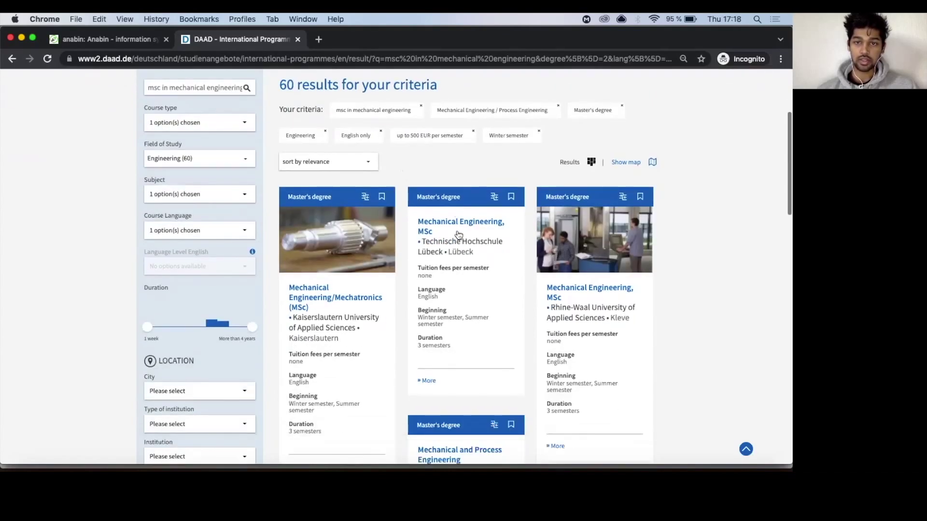
pyautogui.scroll(-3, 456, 226)
pyautogui.scroll(-5, 458, 234)
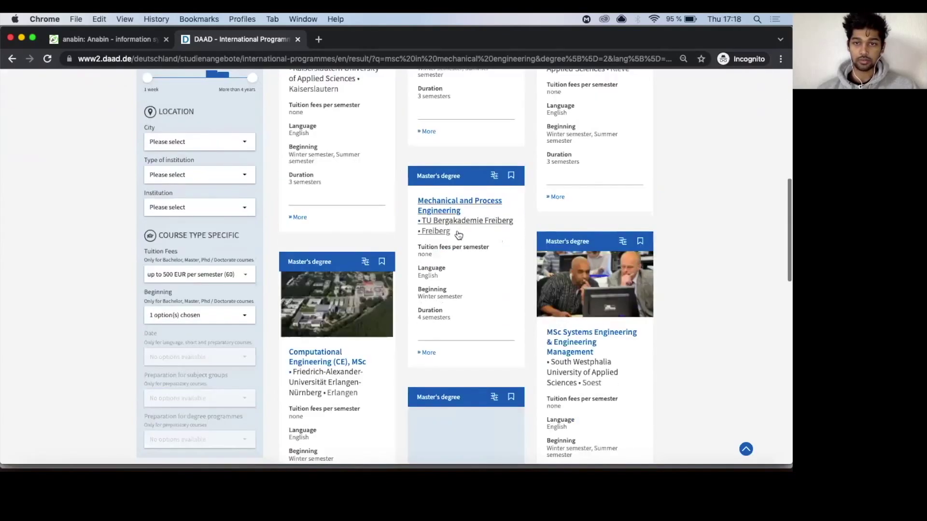
pyautogui.scroll(5, 458, 234)
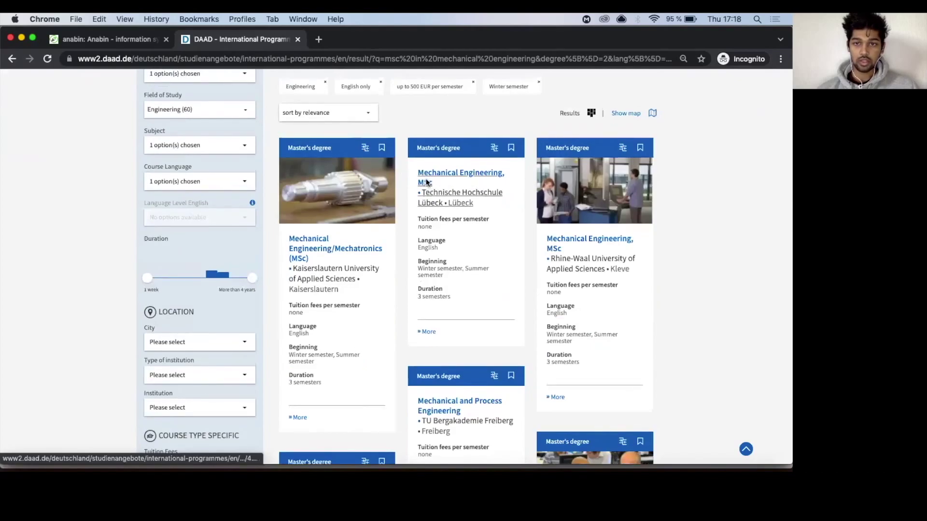
pyautogui.click(427, 182)
# - Open the Lübeck programme's Requirements / Registration tab and highlight the required overall grade 2.5
pyautogui.scroll(-1, 373, 273)
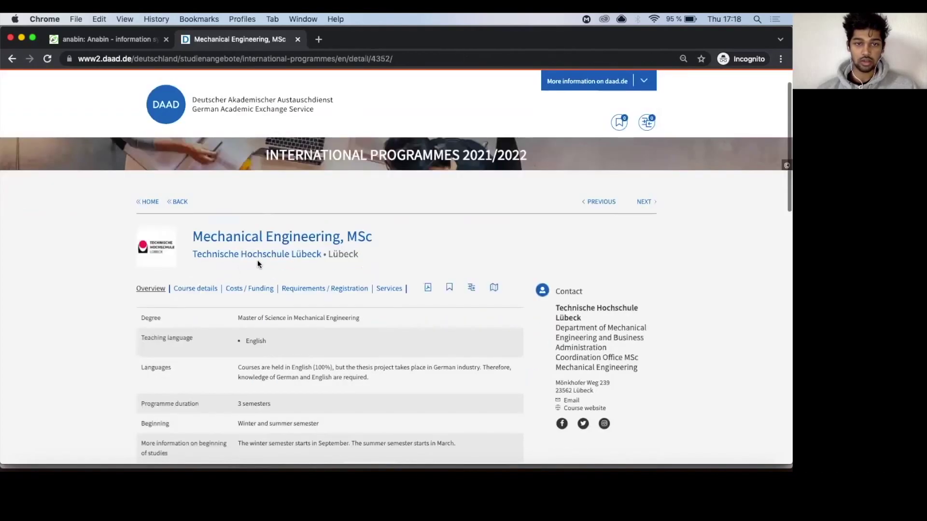
pyautogui.scroll(-2, 351, 270)
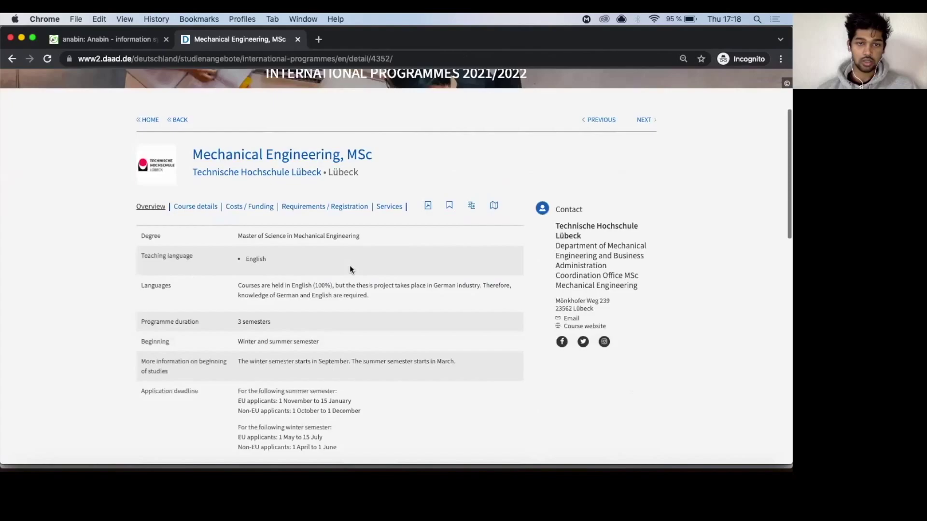
pyautogui.scroll(-1, 328, 234)
pyautogui.scroll(-2, 310, 271)
pyautogui.scroll(1, 326, 160)
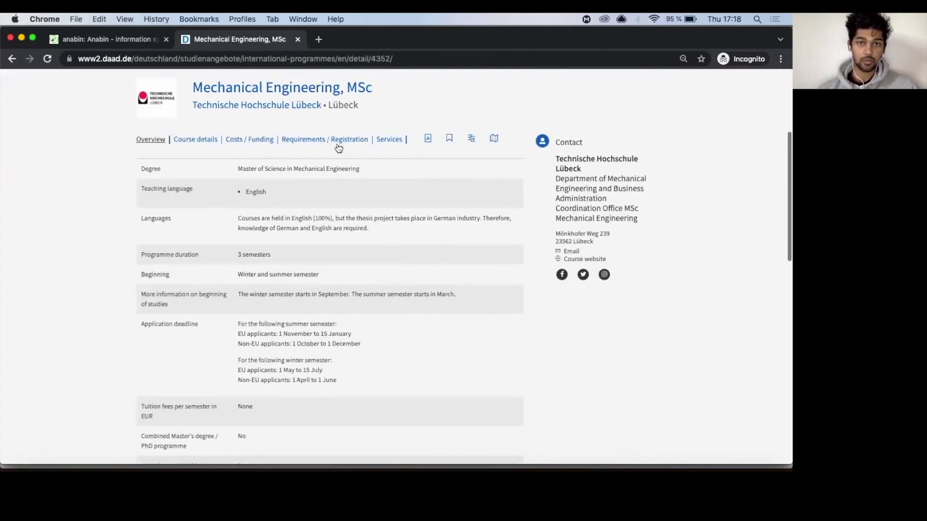
pyautogui.click(337, 144)
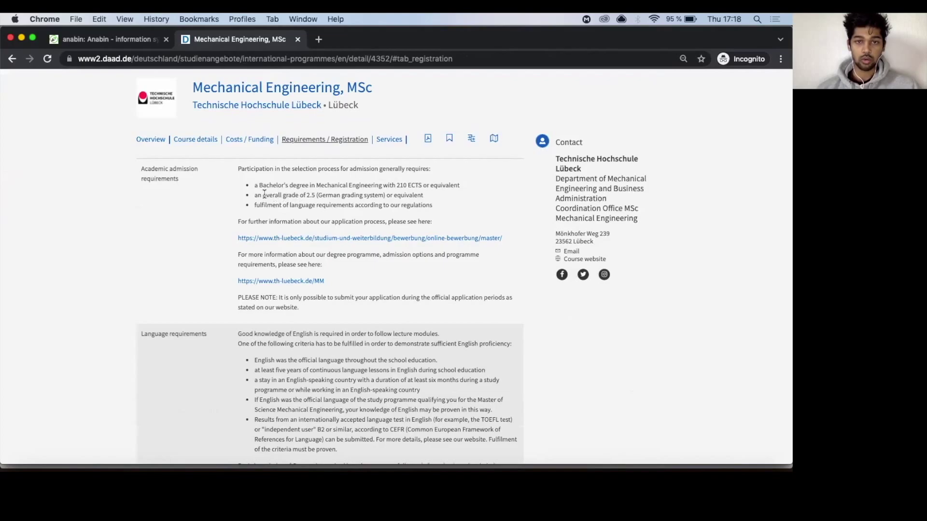
pyautogui.moveTo(264, 194); pyautogui.dragTo(321, 194)
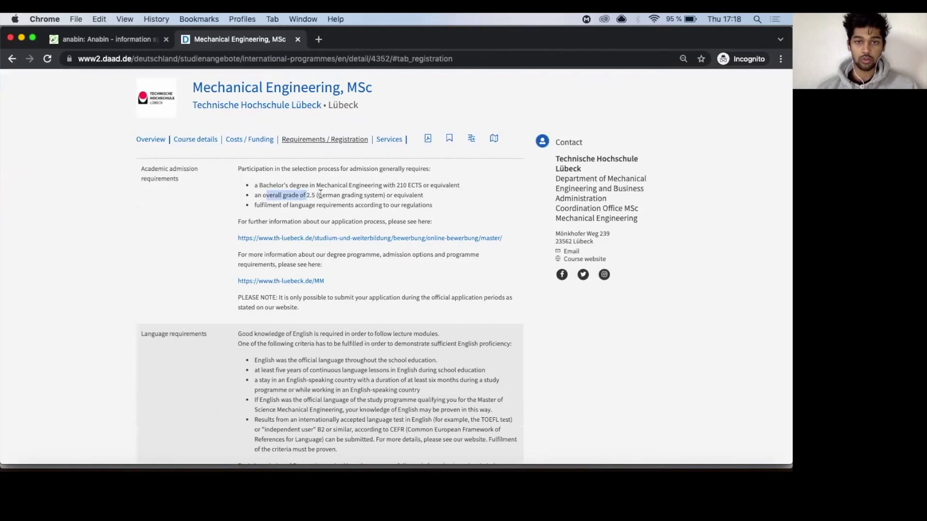
pyautogui.click(390, 192)
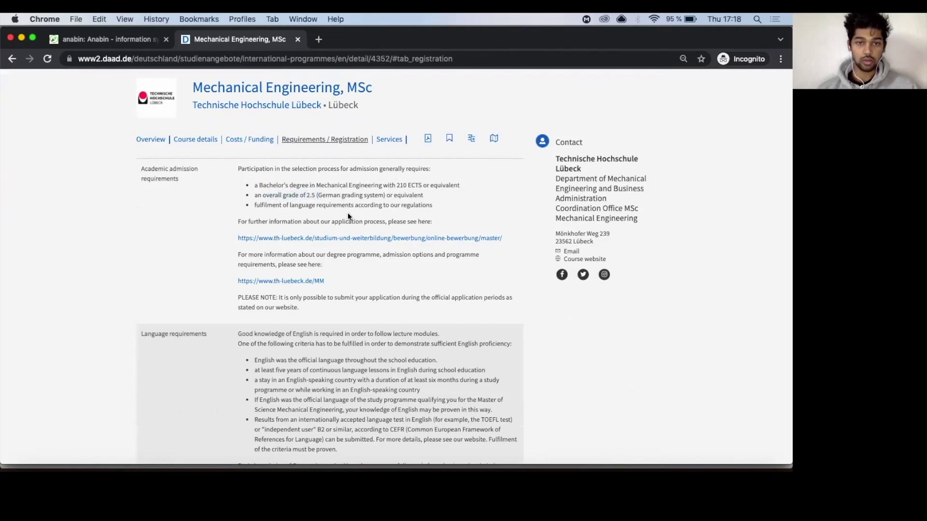
pyautogui.scroll(-3, 348, 213)
pyautogui.scroll(-2, 348, 213)
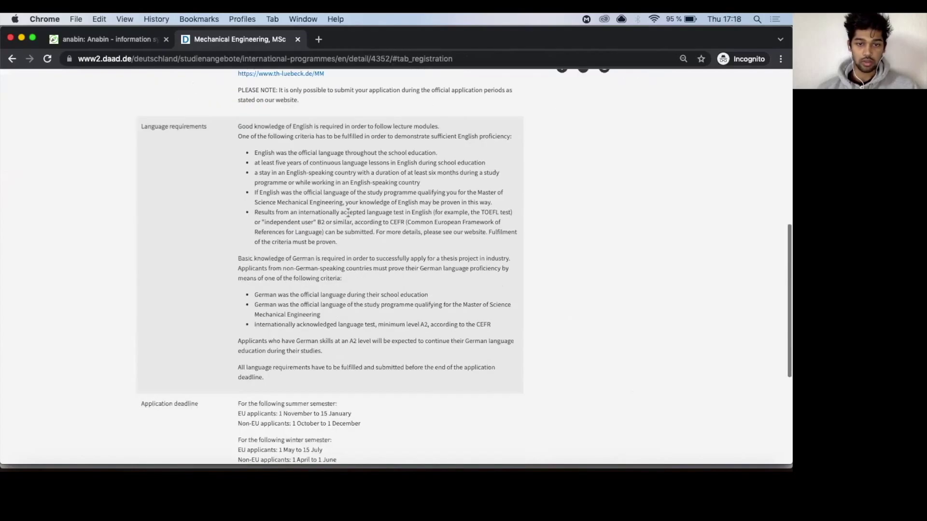
pyautogui.scroll(-3, 347, 212)
# - Go back to the DAAD results list and copy its page address
pyautogui.press('super+bracketleft')
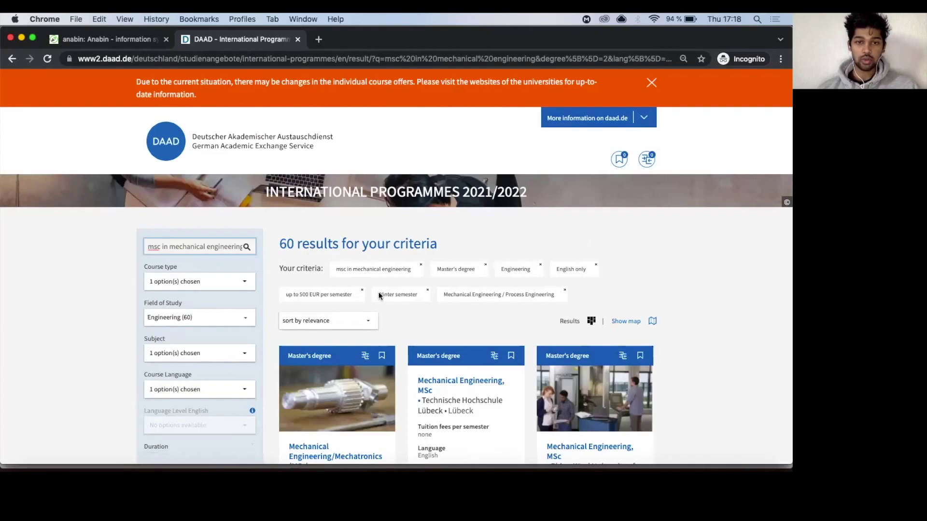
pyautogui.click(324, 58)
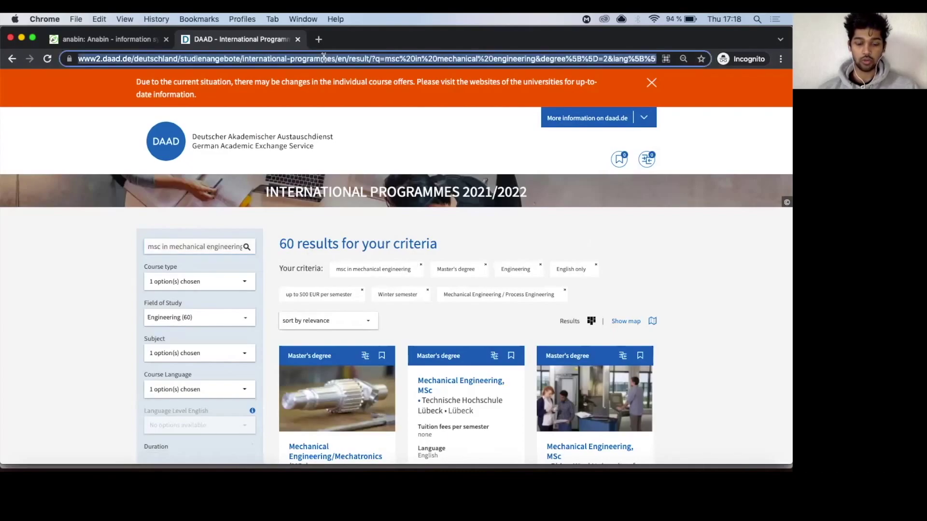
pyautogui.press('super+c')
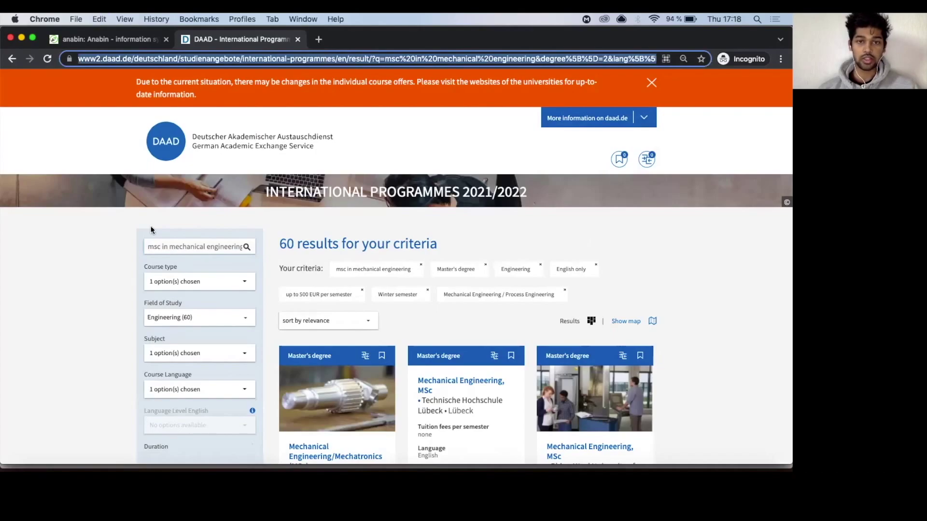
pyautogui.click(96, 260)
# - Scroll down the DAAD results to the page selector, jump to another results page, then return to the top
pyautogui.scroll(-2, 96, 260)
pyautogui.scroll(-4, 96, 259)
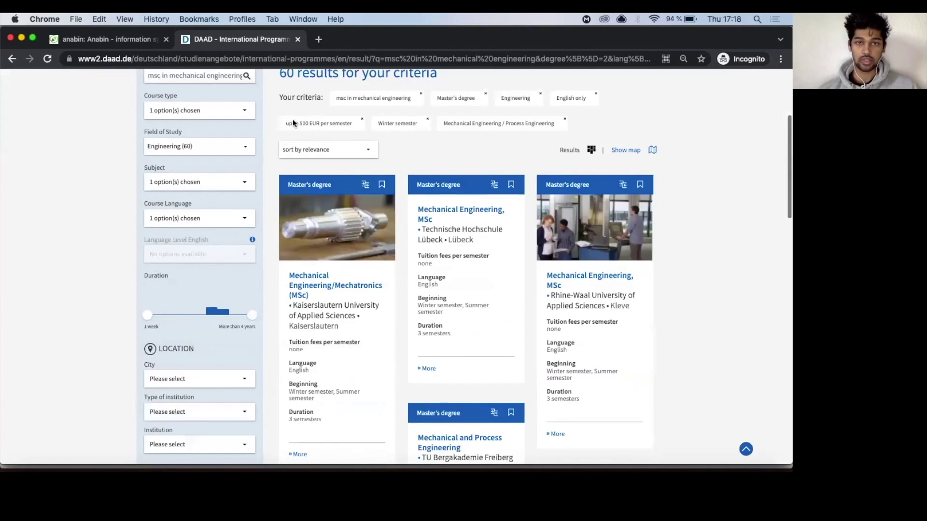
pyautogui.scroll(2, 97, 259)
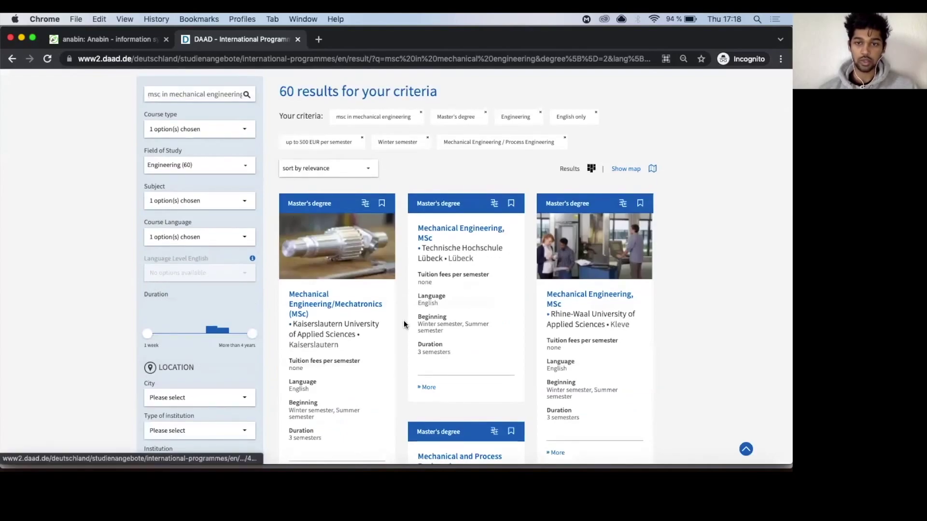
pyautogui.scroll(-5, 404, 320)
pyautogui.scroll(-5, 403, 322)
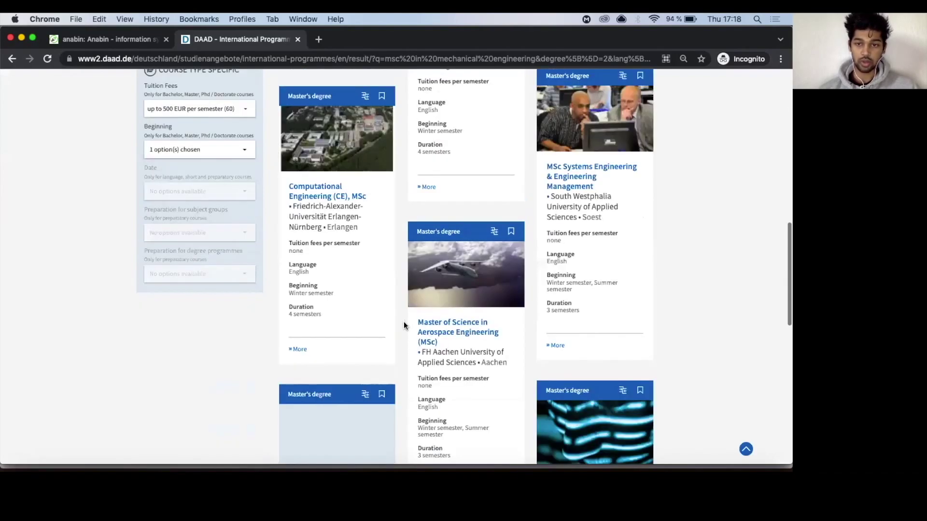
pyautogui.scroll(-7, 403, 322)
pyautogui.scroll(-4, 580, 286)
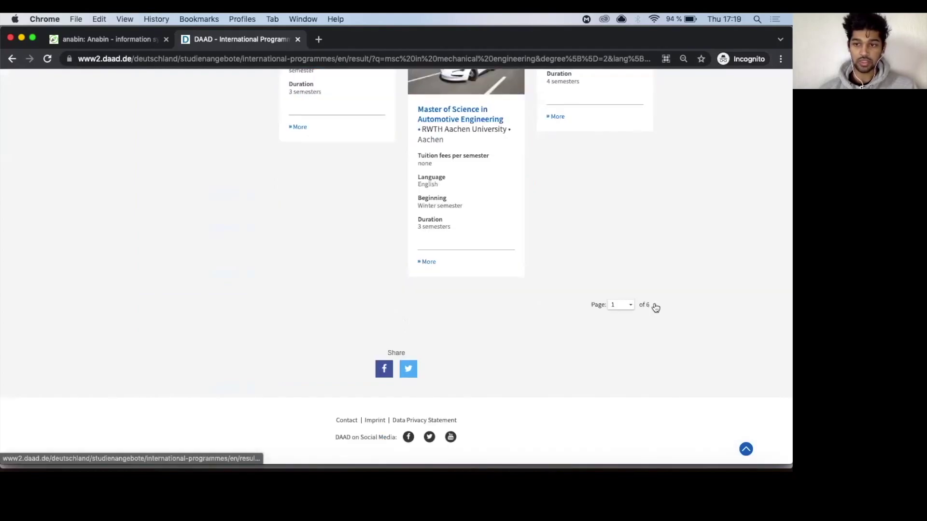
pyautogui.click(622, 307)
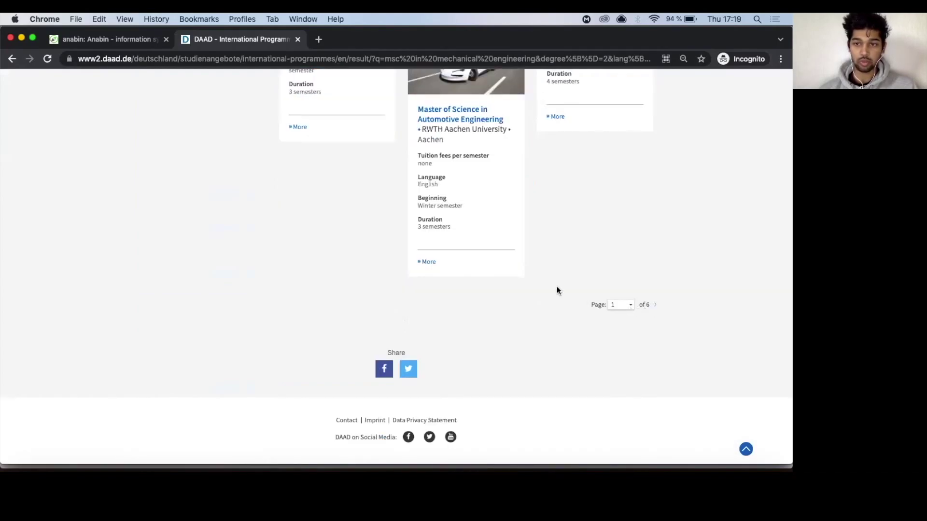
pyautogui.scroll(9, 557, 288)
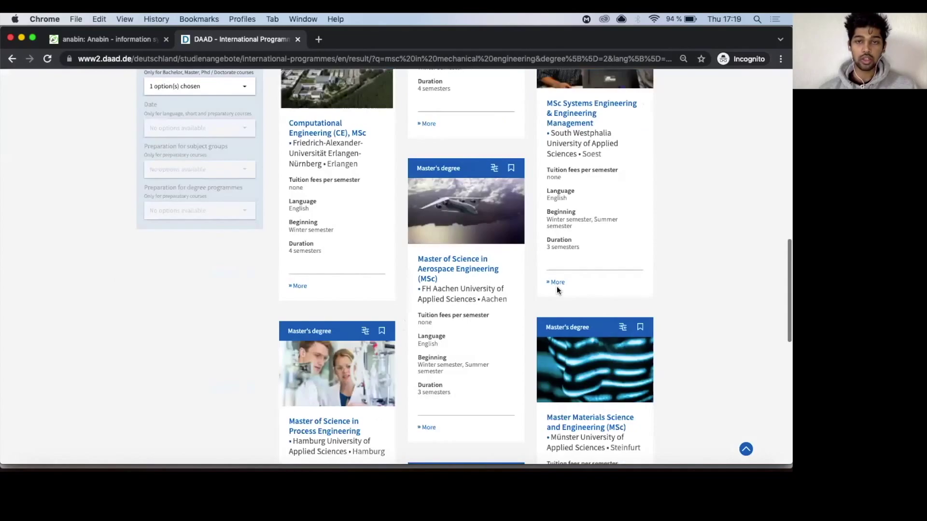
pyautogui.scroll(10, 557, 286)
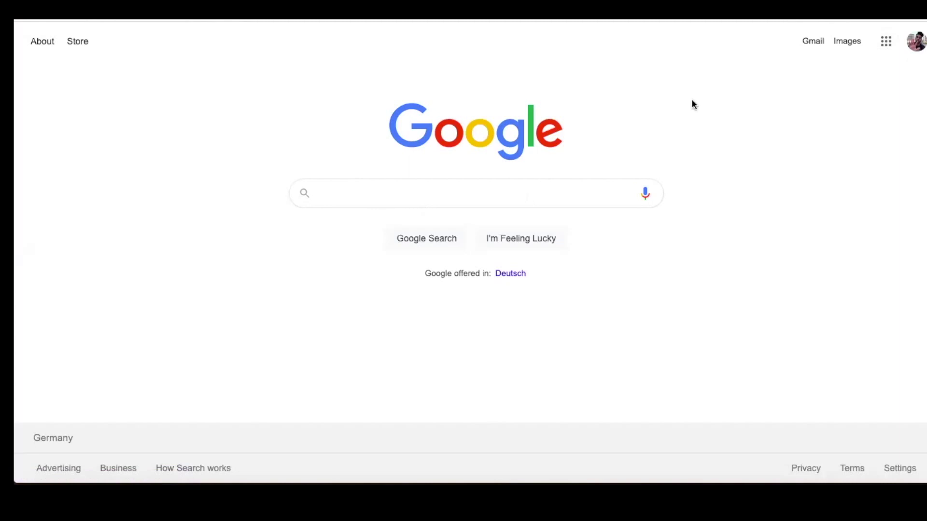
# - Create a new blank Google Sheets spreadsheet from the Google apps grid
pyautogui.click(887, 47)
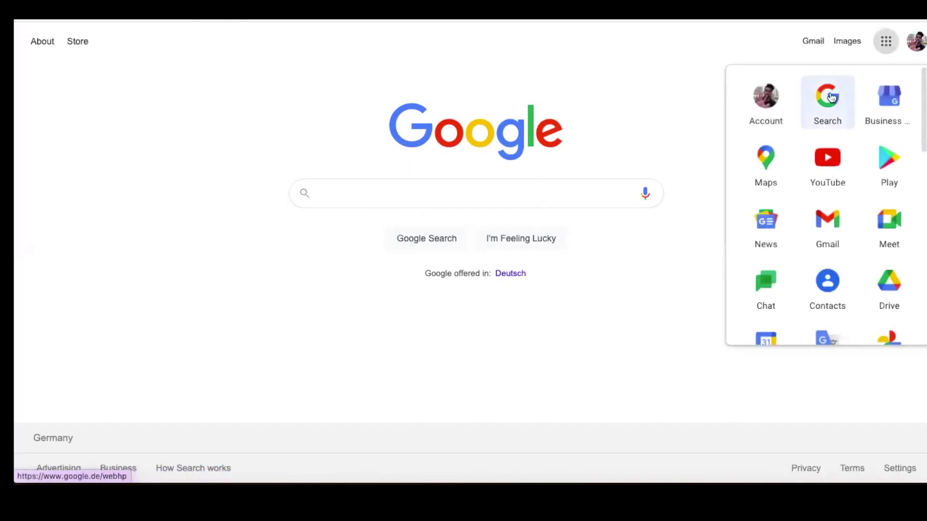
pyautogui.scroll(-3, 856, 207)
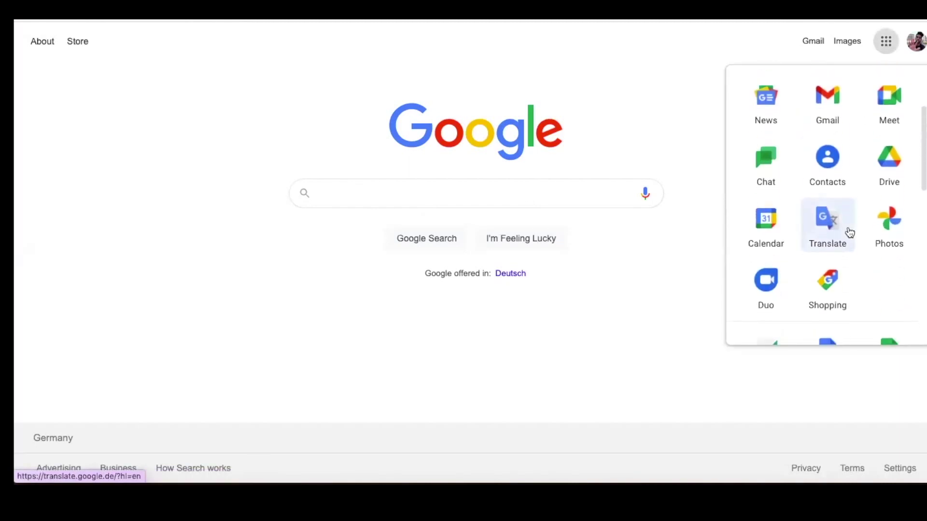
pyautogui.scroll(-3, 848, 231)
pyautogui.click(890, 209)
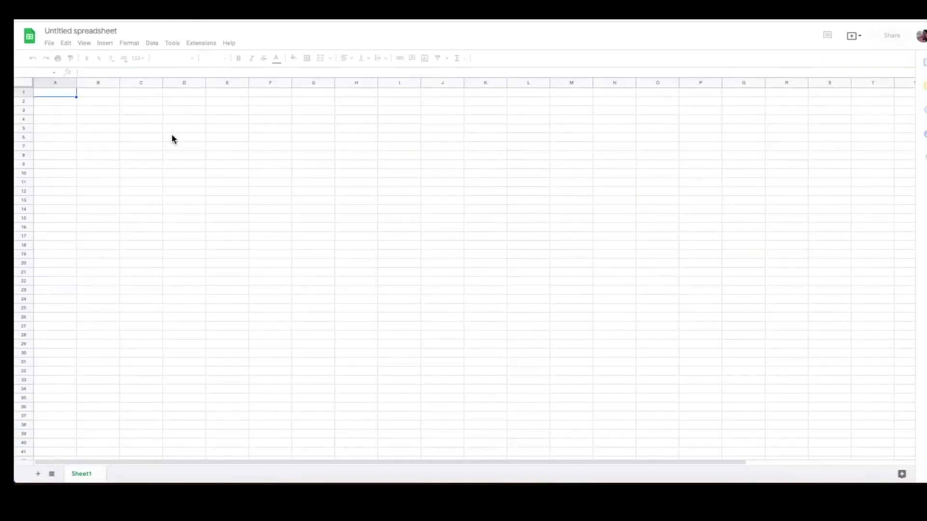
# - Start renaming the untitled spreadsheet by replacing its title with 'Univ'
pyautogui.doubleClick(94, 31)
pyautogui.tripleClick(94, 31)
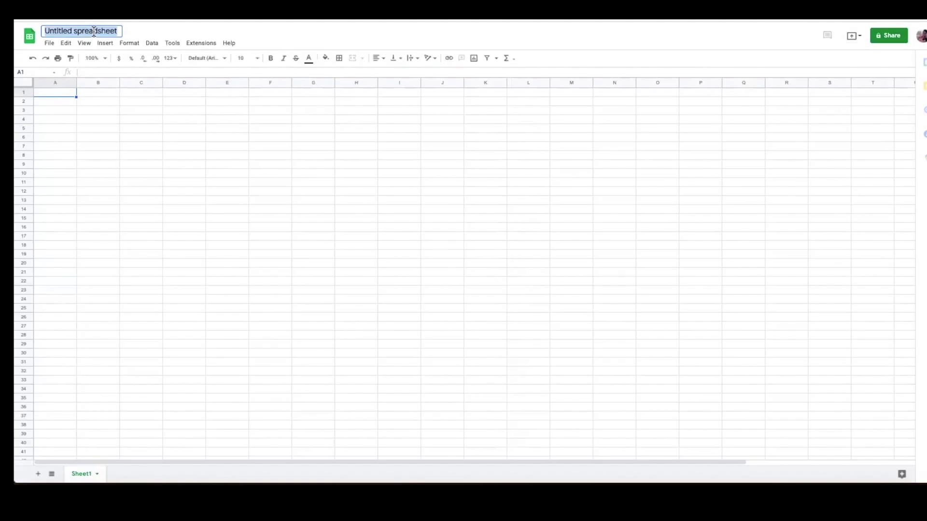
pyautogui.write('University Shortlisting')
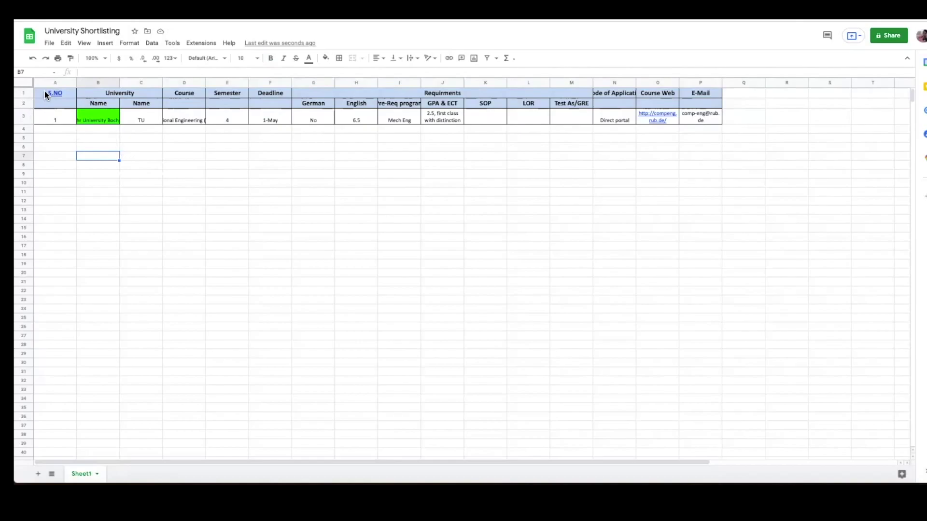
pyautogui.moveTo(45, 92)
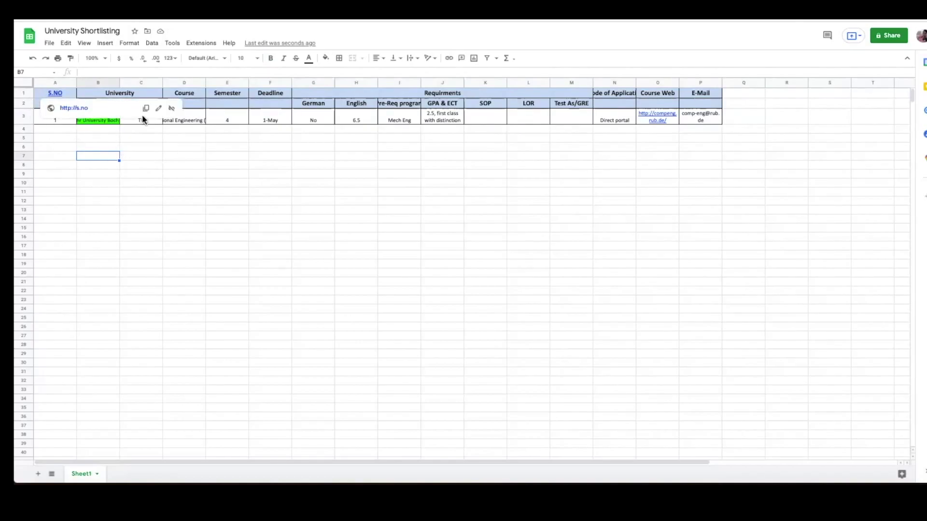
pyautogui.click(55, 245)
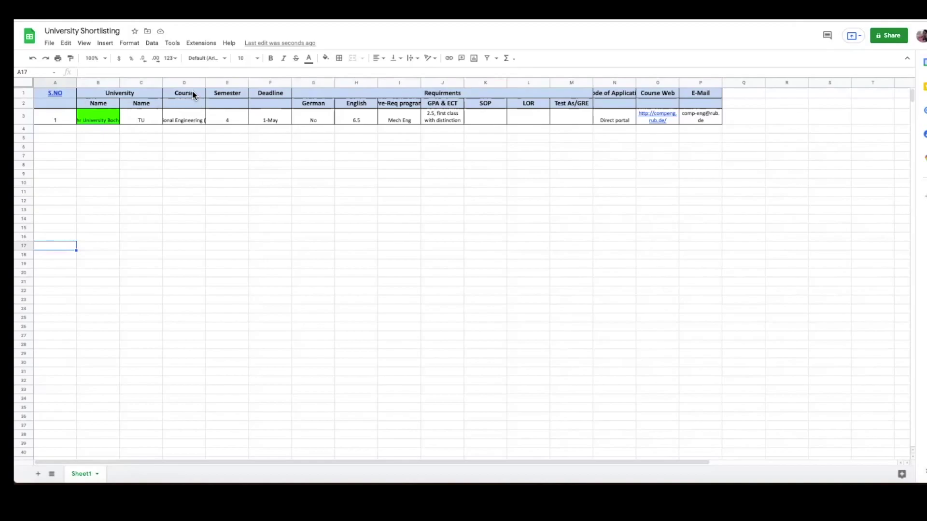
pyautogui.click(189, 120)
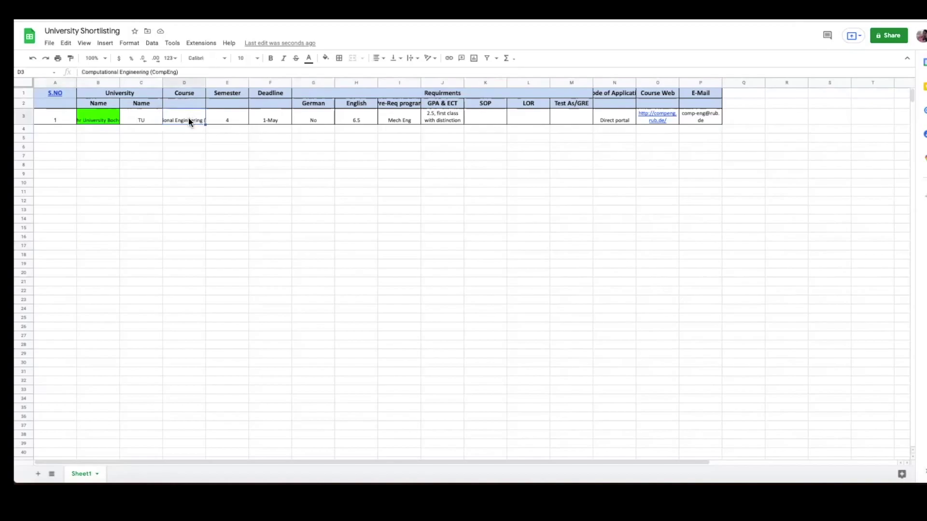
pyautogui.doubleClick(189, 120)
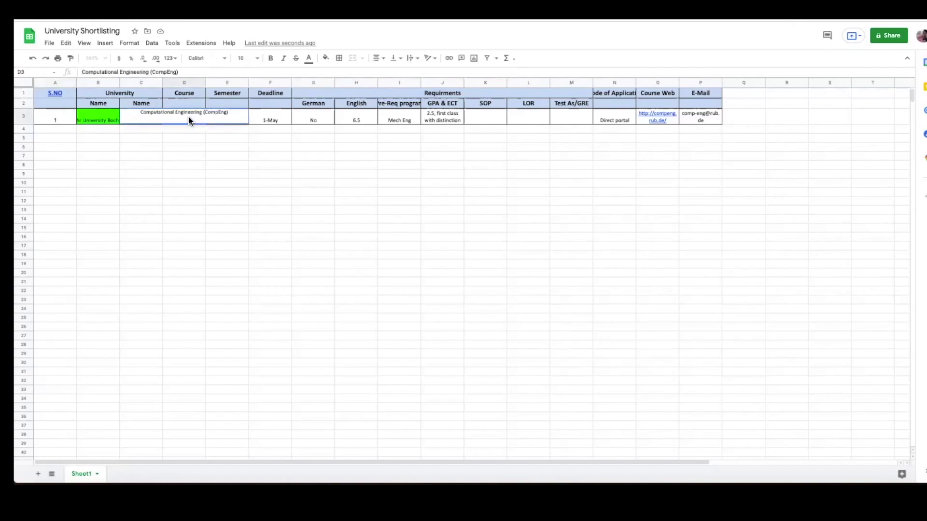
pyautogui.click(230, 192)
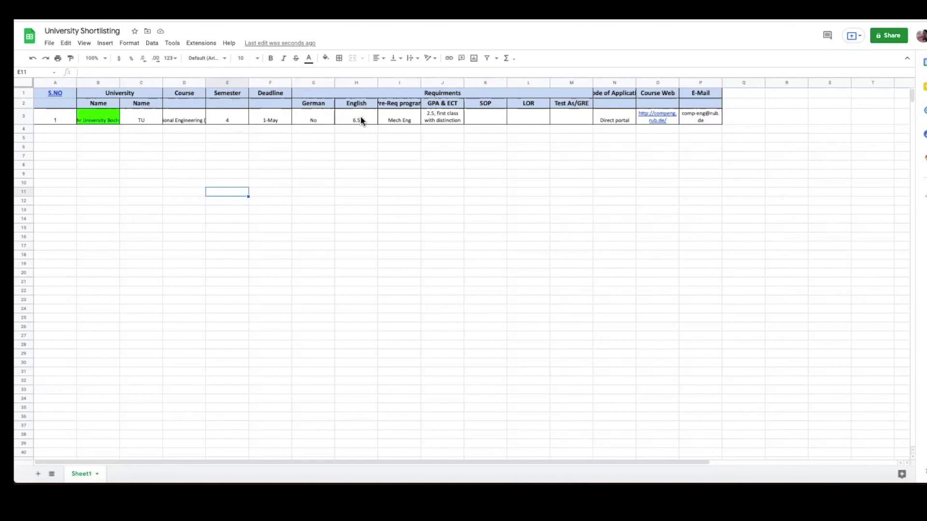
pyautogui.click(406, 107)
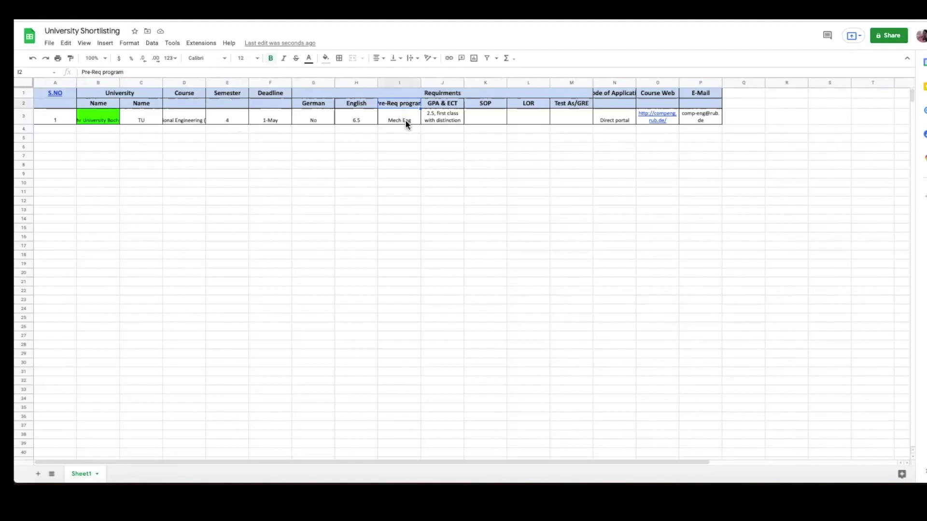
pyautogui.click(405, 123)
pyautogui.press('Down')
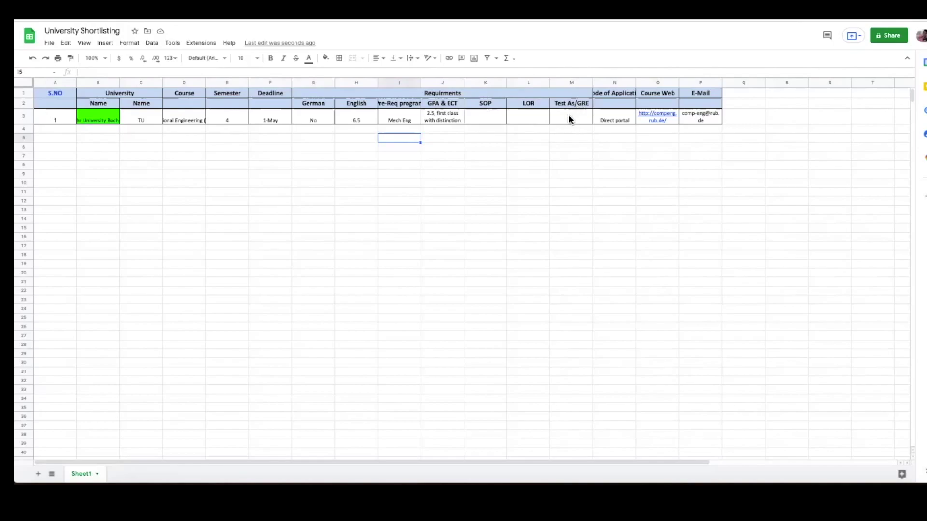
pyautogui.click(626, 94)
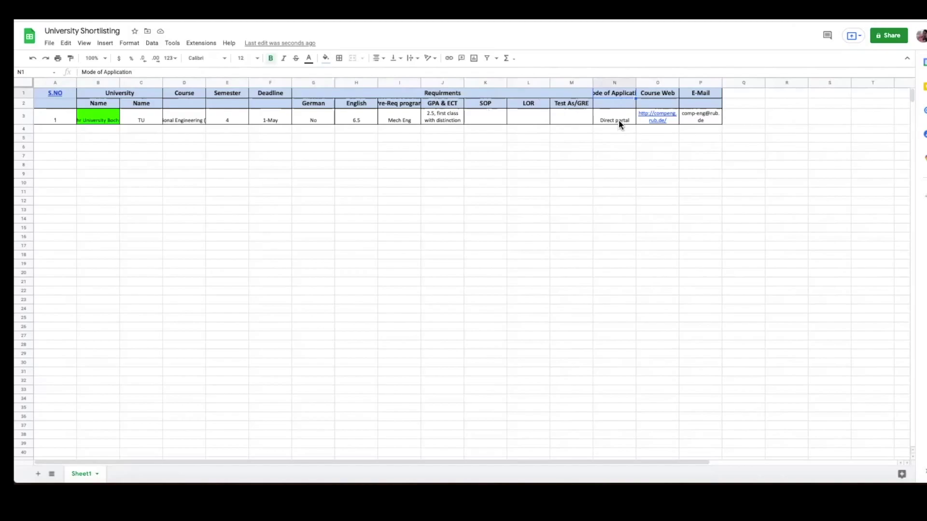
pyautogui.click(620, 124)
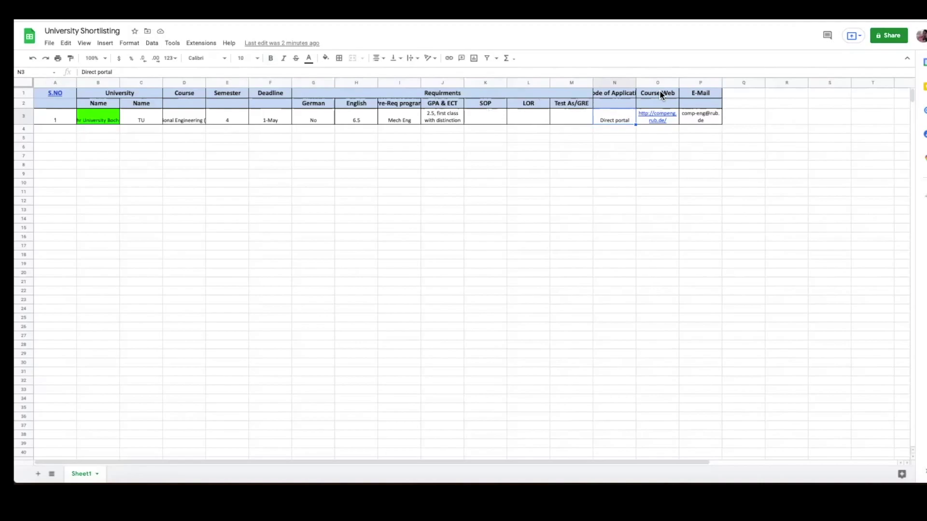
pyautogui.moveTo(657, 118)
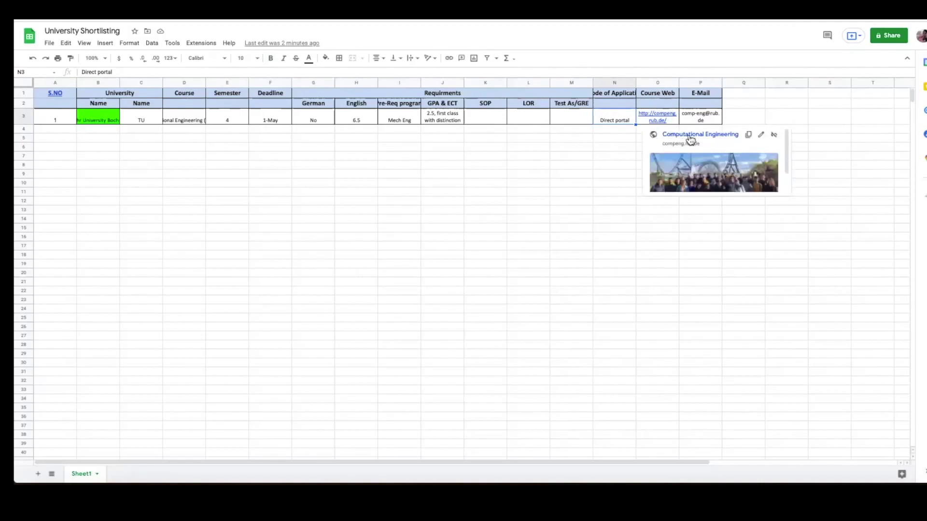
pyautogui.click(614, 157)
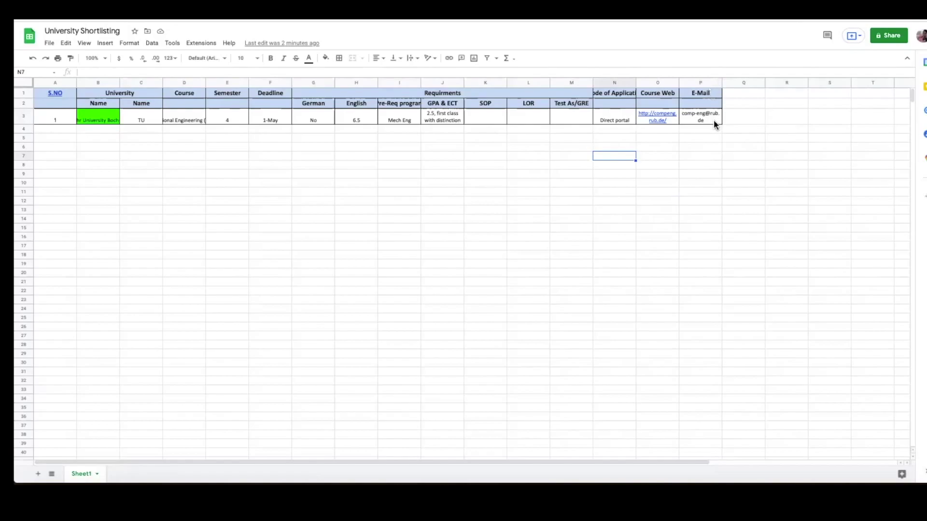
pyautogui.click(657, 138)
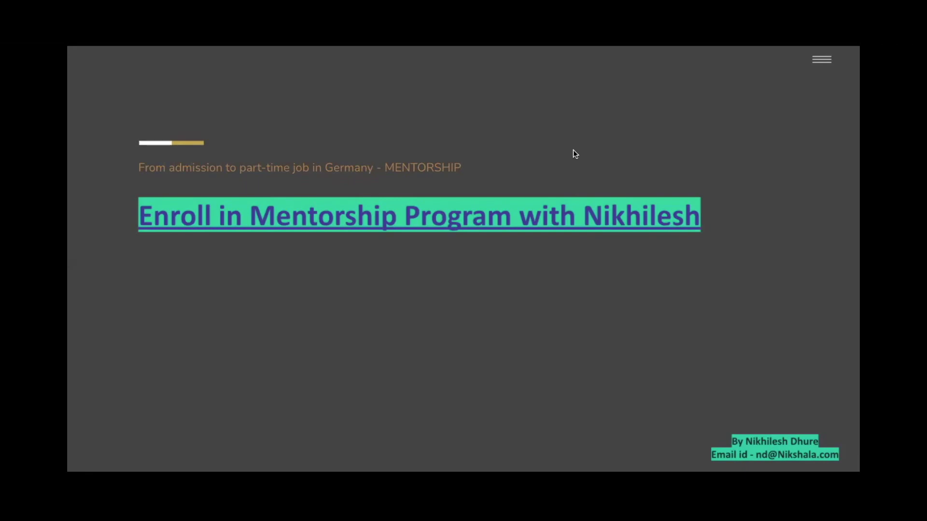
# - Advance the slideshow to the closing 'Thank you.' slide
pyautogui.press('Right')
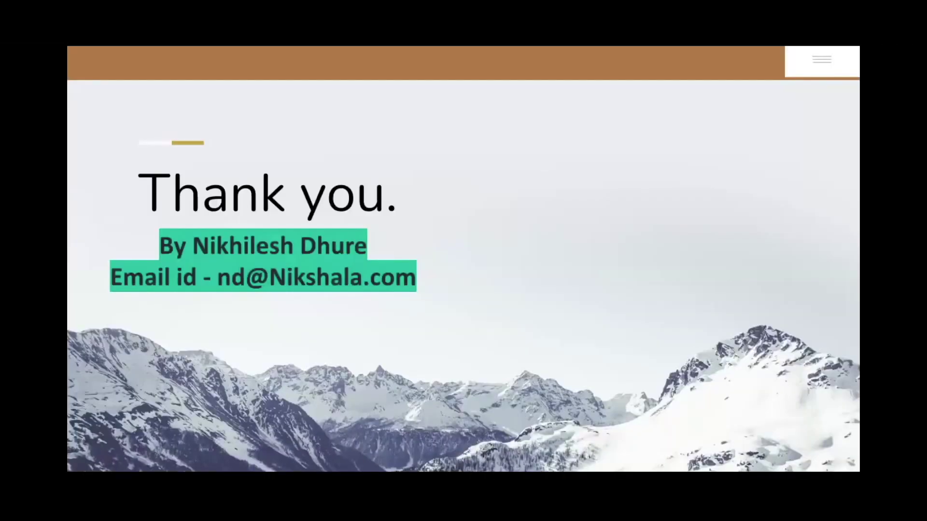